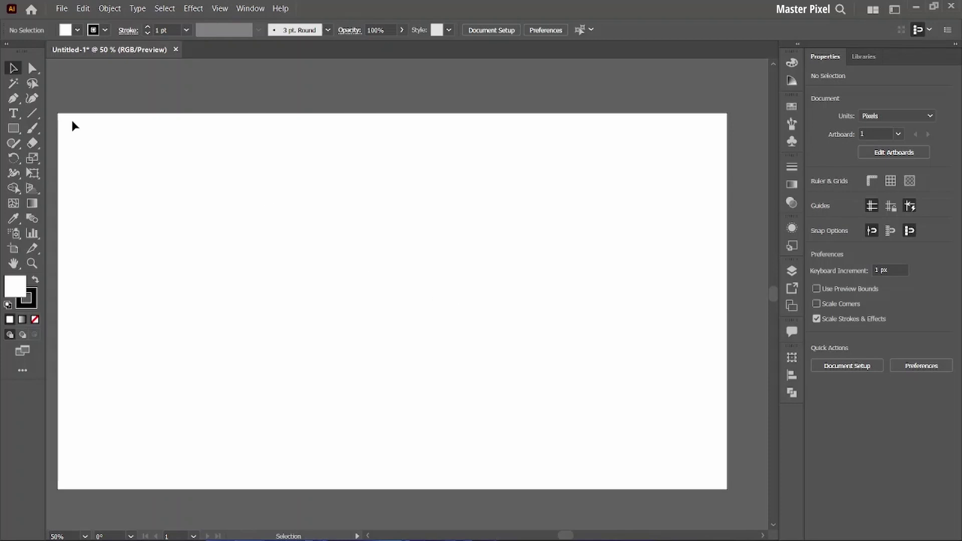
Step: Draw a stroke-free white rectangle filling the whole 1366 × 768 px artboard, then deselect it
{"action": "left_click", "coordinate": [13, 128]}
{"action": "left_click", "coordinate": [104, 30]}
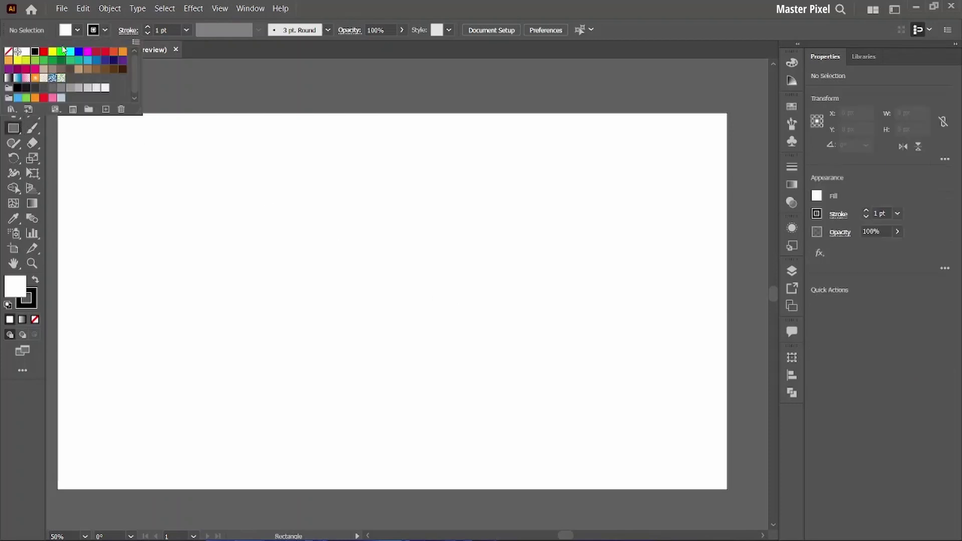
{"action": "left_click", "coordinate": [8, 52]}
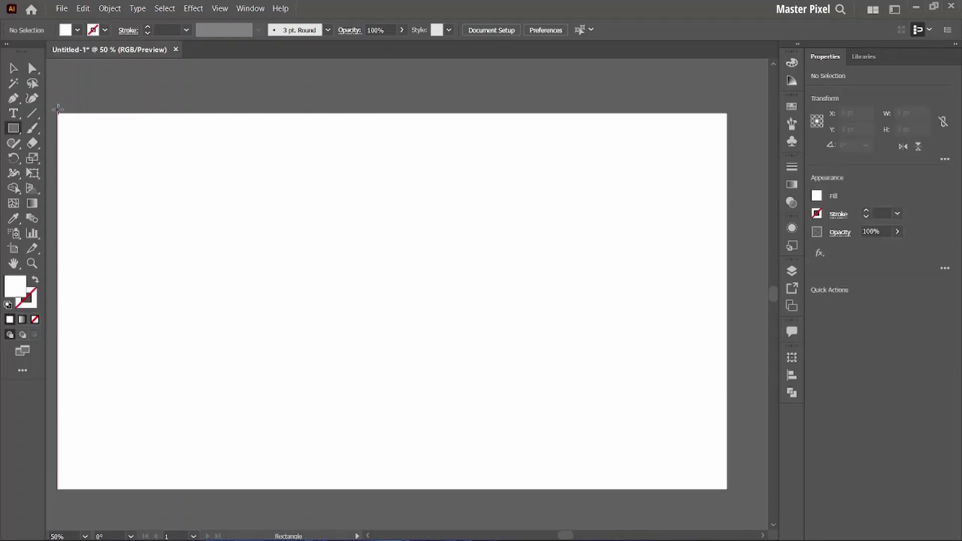
{"action": "left_click_drag", "start_coordinate": [58, 112], "coordinate": [725, 489]}
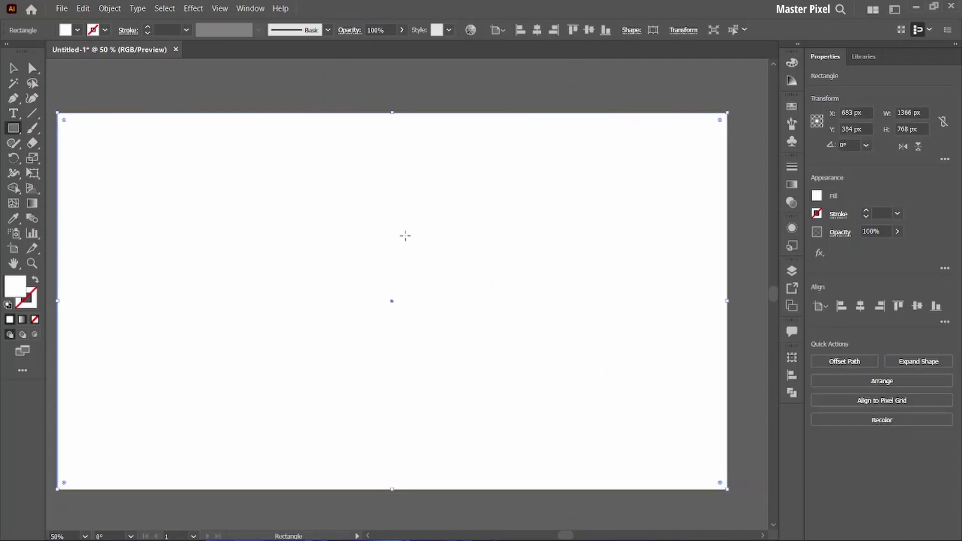
{"action": "left_click", "coordinate": [13, 67]}
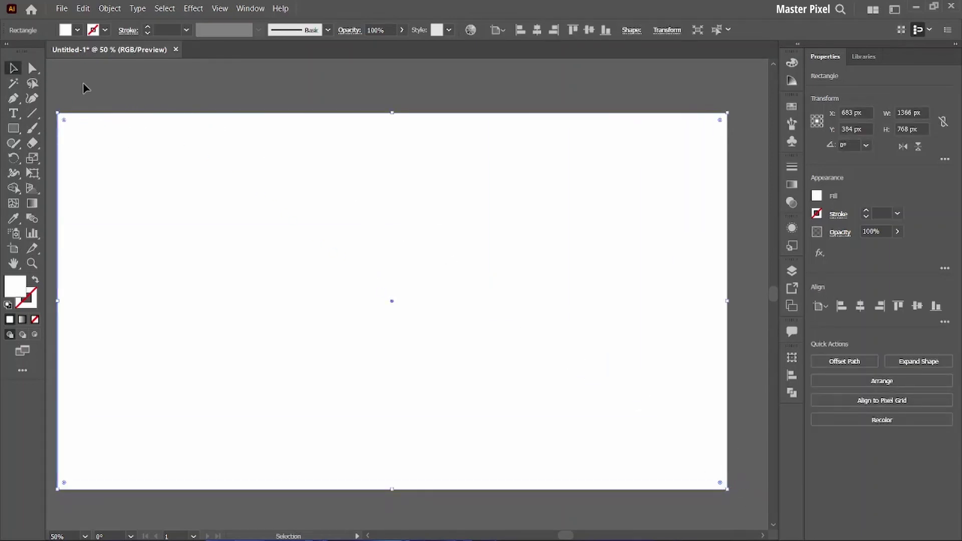
{"action": "left_click", "coordinate": [119, 87]}
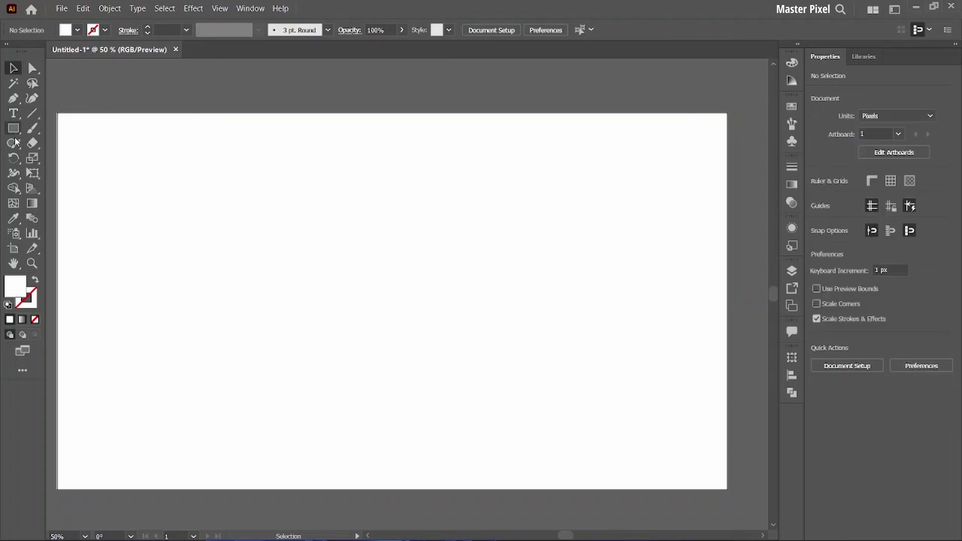
Step: With the Pencil tool and a black stroke, draw the outer freehand contour ring
{"action": "left_click_drag", "start_coordinate": [17, 144], "coordinate": [55, 157]}
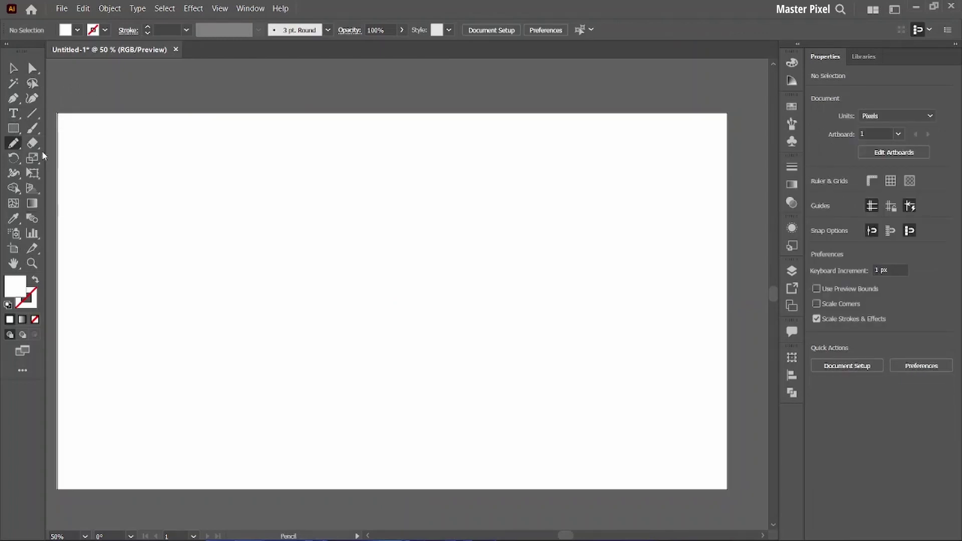
{"action": "left_click", "coordinate": [105, 31]}
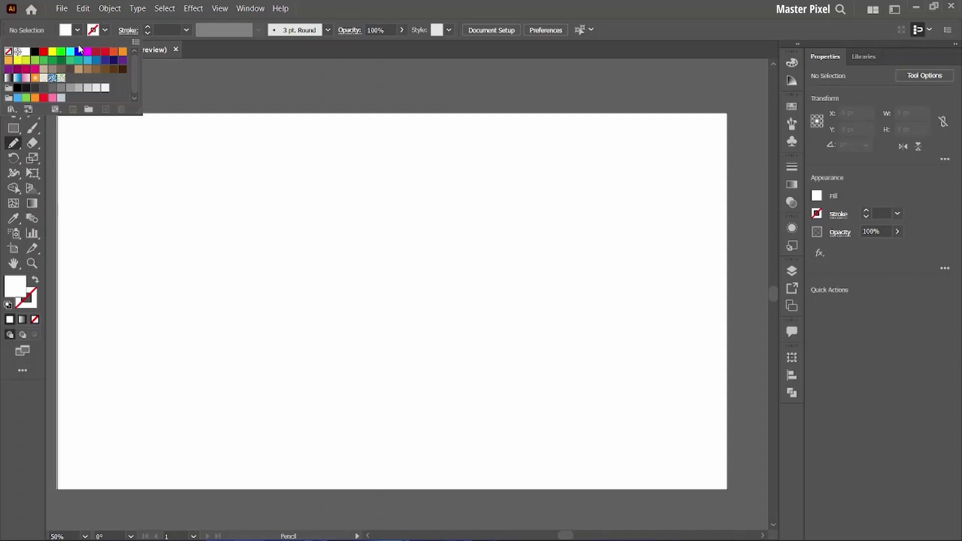
{"action": "left_click", "coordinate": [35, 51]}
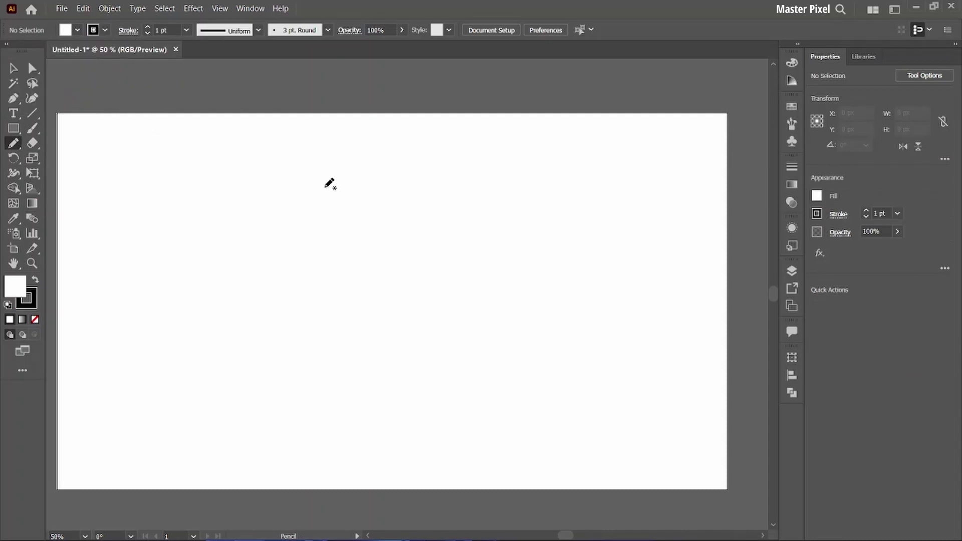
{"action": "left_click_drag", "start_coordinate": [326, 187], "coordinate": [160, 233]}
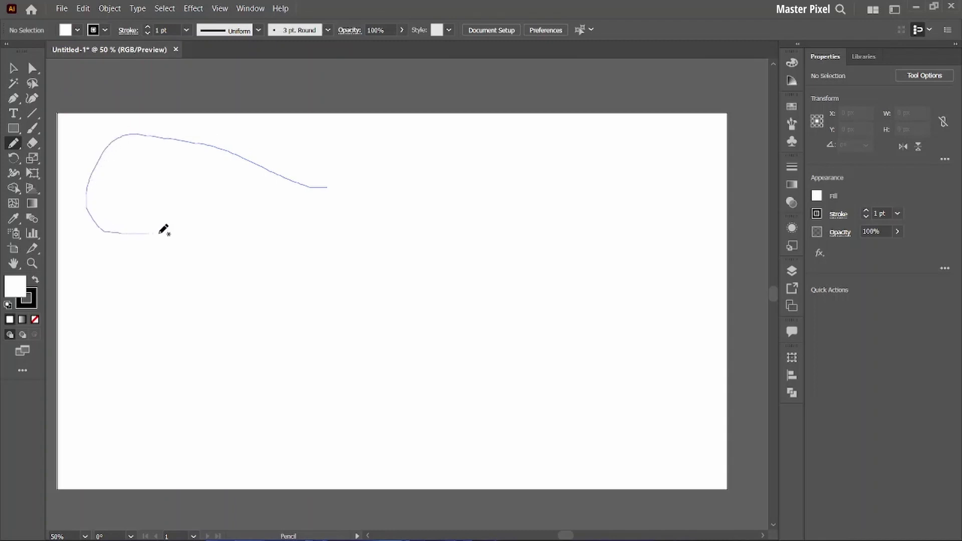
{"action": "mouse_move", "coordinate": [161, 233]}
{"action": "left_mouse_down"}
{"action": "mouse_move", "coordinate": [345, 370]}
{"action": "mouse_move", "coordinate": [531, 446]}
{"action": "mouse_move", "coordinate": [690, 309]}
{"action": "mouse_move", "coordinate": [572, 153]}
{"action": "mouse_move", "coordinate": [407, 232]}
{"action": "mouse_move", "coordinate": [321, 183]}
{"action": "mouse_move", "coordinate": [150, 151]}
{"action": "mouse_move", "coordinate": [122, 190]}
{"action": "mouse_move", "coordinate": [211, 210]}
{"action": "mouse_move", "coordinate": [245, 280]}
{"action": "mouse_move", "coordinate": [154, 329]}
{"action": "mouse_move", "coordinate": [122, 396]}
{"action": "mouse_move", "coordinate": [189, 411]}
{"action": "mouse_move", "coordinate": [255, 317]}
{"action": "mouse_move", "coordinate": [349, 339]}
{"action": "mouse_move", "coordinate": [450, 408]}
{"action": "mouse_move", "coordinate": [563, 419]}
{"action": "mouse_move", "coordinate": [645, 345]}
{"action": "mouse_move", "coordinate": [637, 228]}
{"action": "mouse_move", "coordinate": [551, 195]}
{"action": "mouse_move", "coordinate": [465, 263]}
{"action": "mouse_move", "coordinate": [354, 232]}
{"action": "mouse_move", "coordinate": [270, 193]}
{"action": "left_mouse_up"}
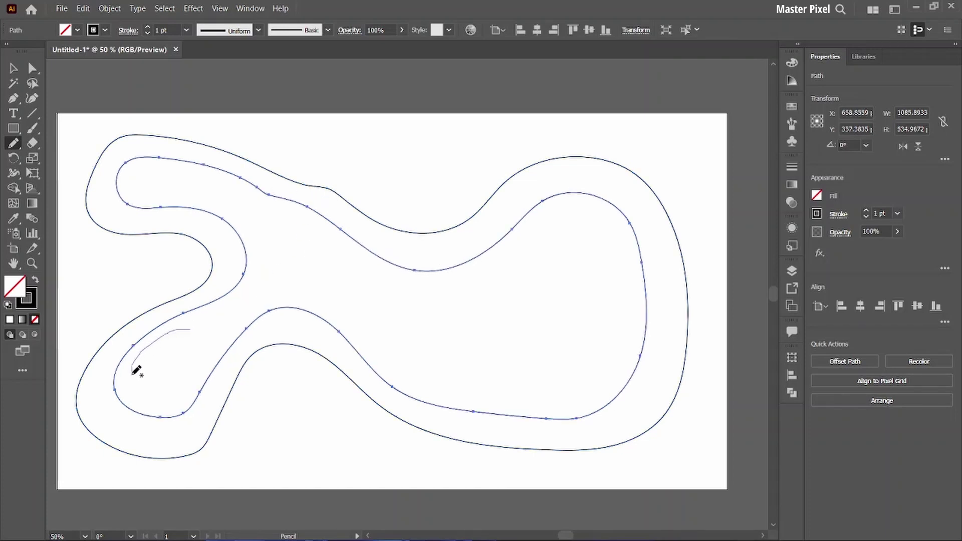
Step: Draw the small lower-left loop and the third contour ring inside the second
{"action": "left_click_drag", "start_coordinate": [135, 370], "coordinate": [166, 398]}
{"action": "mouse_move", "coordinate": [197, 370]}
{"action": "left_mouse_down"}
{"action": "mouse_move", "coordinate": [230, 322]}
{"action": "mouse_move", "coordinate": [180, 330]}
{"action": "left_mouse_up"}
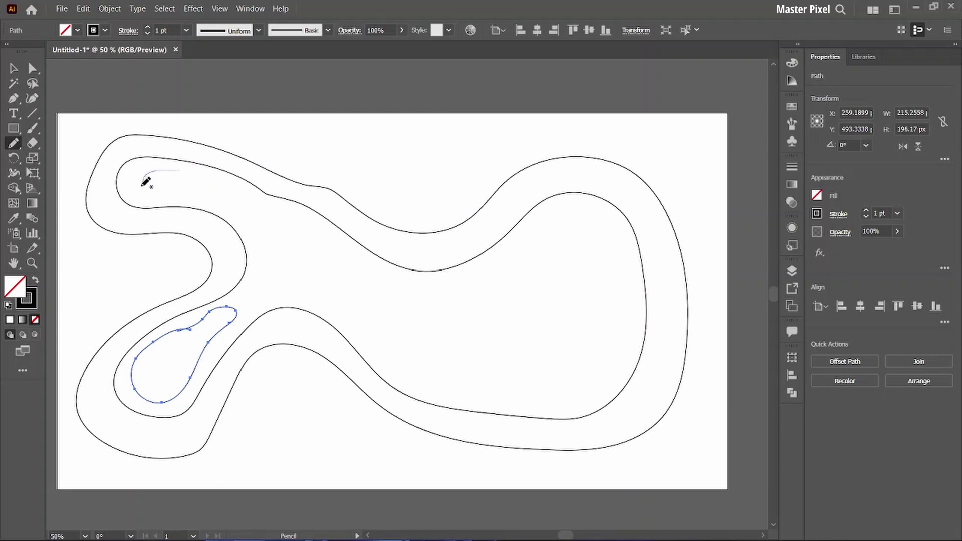
{"action": "mouse_move", "coordinate": [191, 192]}
{"action": "left_mouse_down"}
{"action": "mouse_move", "coordinate": [257, 223]}
{"action": "mouse_move", "coordinate": [268, 275]}
{"action": "mouse_move", "coordinate": [329, 294]}
{"action": "mouse_move", "coordinate": [394, 343]}
{"action": "mouse_move", "coordinate": [494, 380]}
{"action": "mouse_move", "coordinate": [582, 380]}
{"action": "mouse_move", "coordinate": [614, 284]}
{"action": "mouse_move", "coordinate": [580, 214]}
{"action": "mouse_move", "coordinate": [535, 253]}
{"action": "mouse_move", "coordinate": [445, 292]}
{"action": "mouse_move", "coordinate": [350, 268]}
{"action": "mouse_move", "coordinate": [271, 206]}
{"action": "mouse_move", "coordinate": [175, 170]}
{"action": "left_mouse_up"}
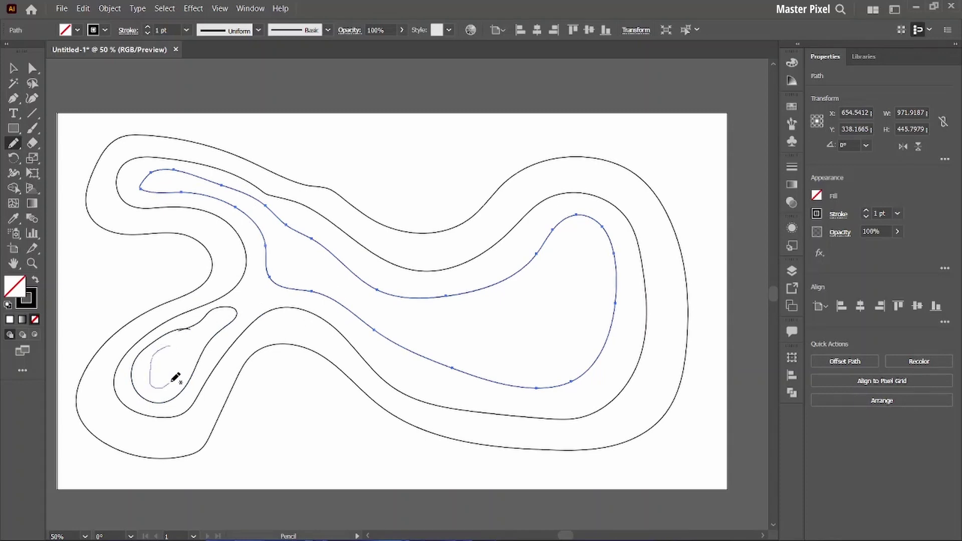
{"action": "left_click_drag", "start_coordinate": [171, 344], "coordinate": [173, 345]}
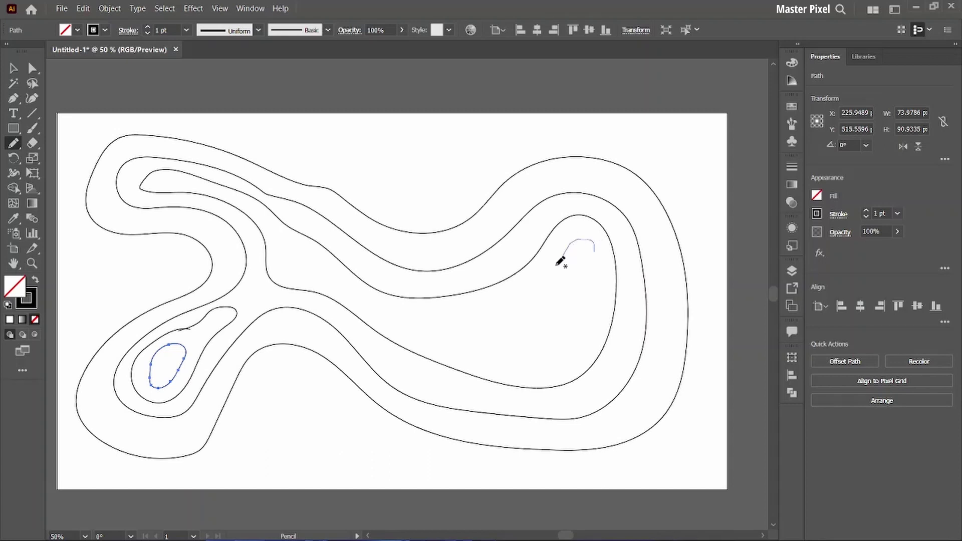
Step: Draw two nested closed rings in the right lobe and a small island near the centre
{"action": "mouse_move", "coordinate": [556, 265]}
{"action": "left_mouse_down"}
{"action": "mouse_move", "coordinate": [442, 332]}
{"action": "mouse_move", "coordinate": [522, 363]}
{"action": "left_mouse_up"}
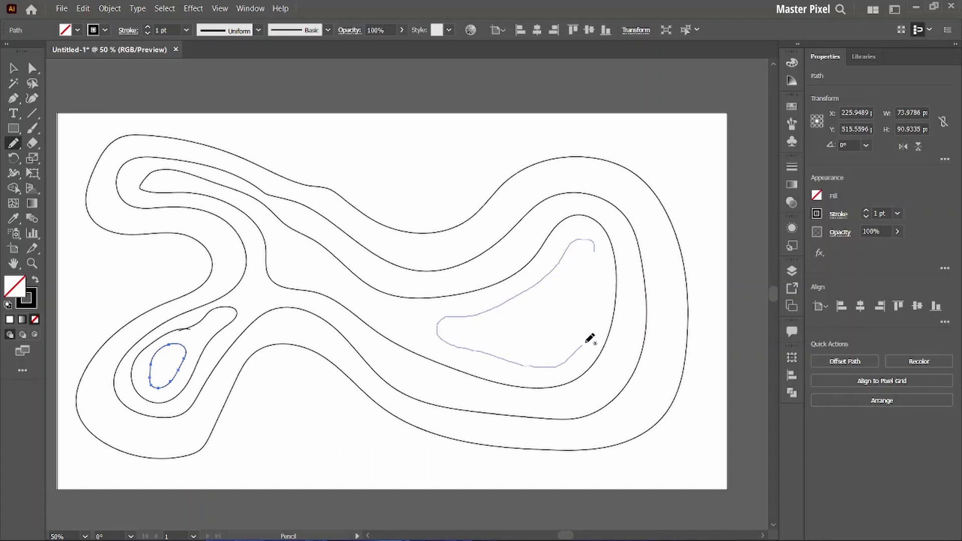
{"action": "left_click_drag", "start_coordinate": [589, 339], "coordinate": [594, 242]}
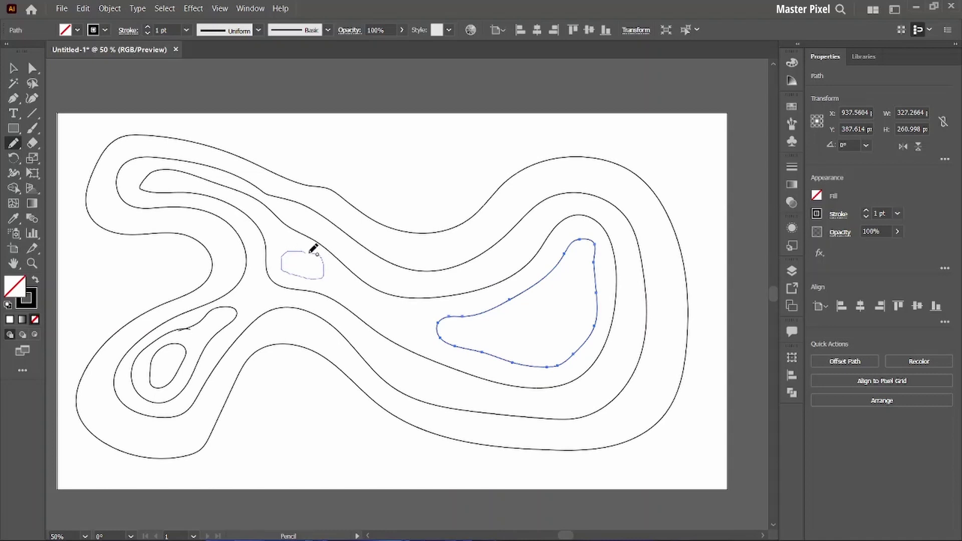
{"action": "left_click_drag", "start_coordinate": [310, 251], "coordinate": [302, 249]}
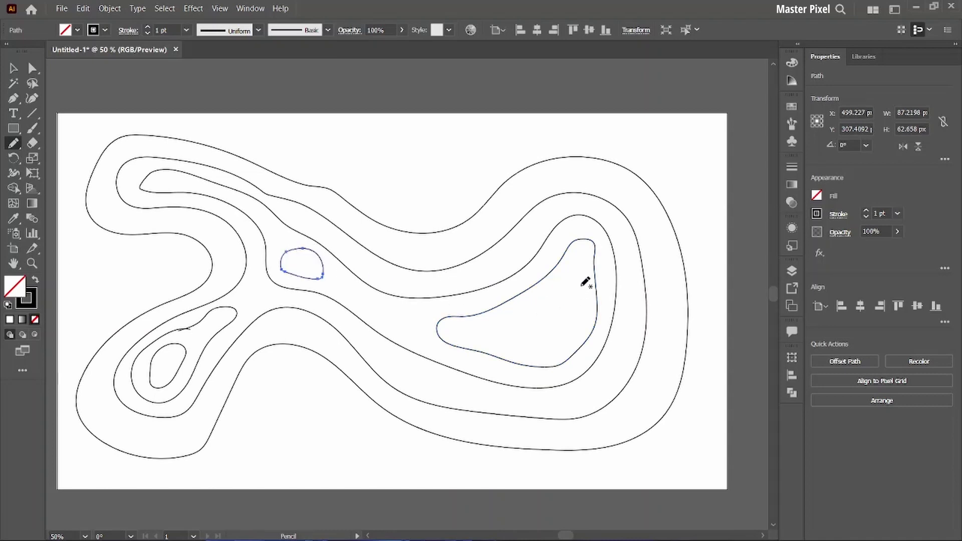
{"action": "left_click_drag", "start_coordinate": [515, 321], "coordinate": [559, 339]}
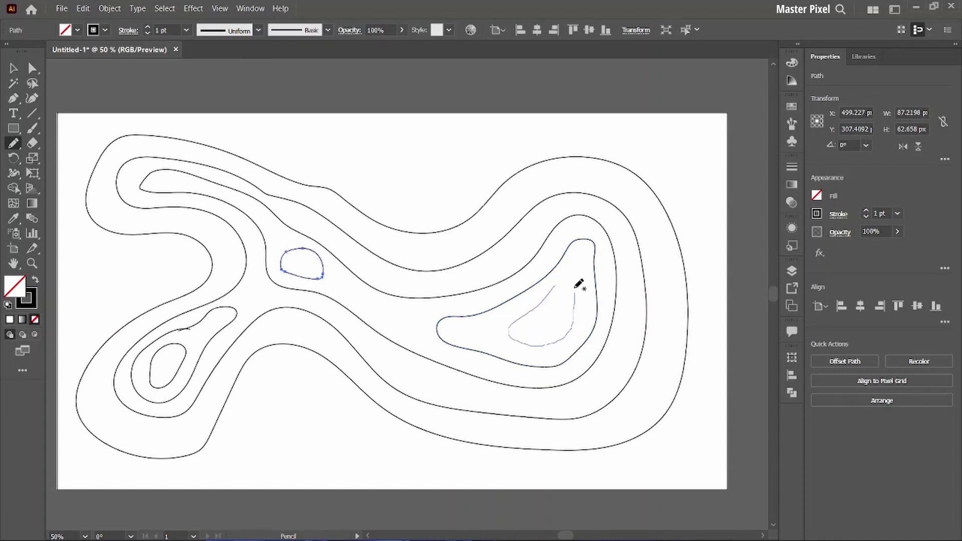
{"action": "left_click_drag", "start_coordinate": [579, 284], "coordinate": [559, 278]}
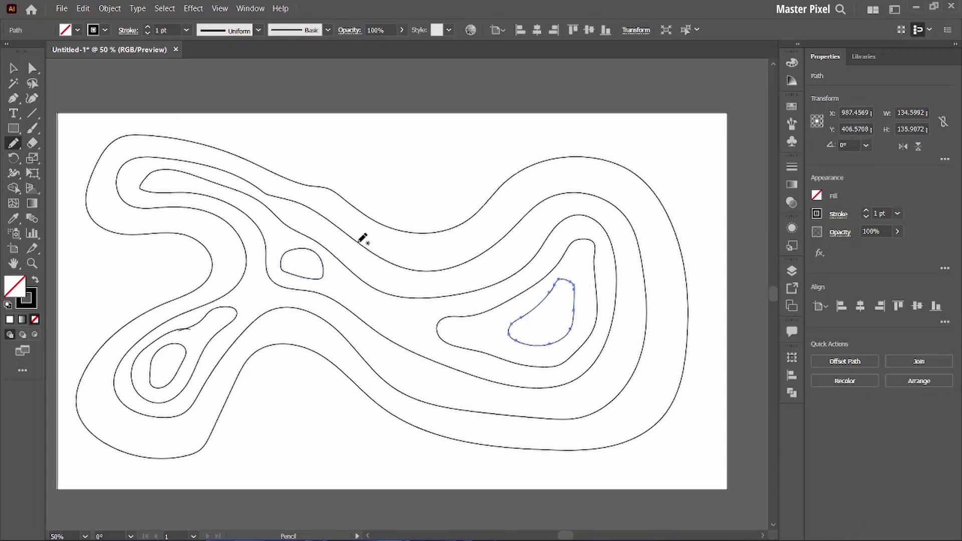
Step: Select all the contour rings and split them into separate pieces with Pathfinder Divide
{"action": "left_click", "coordinate": [10, 69]}
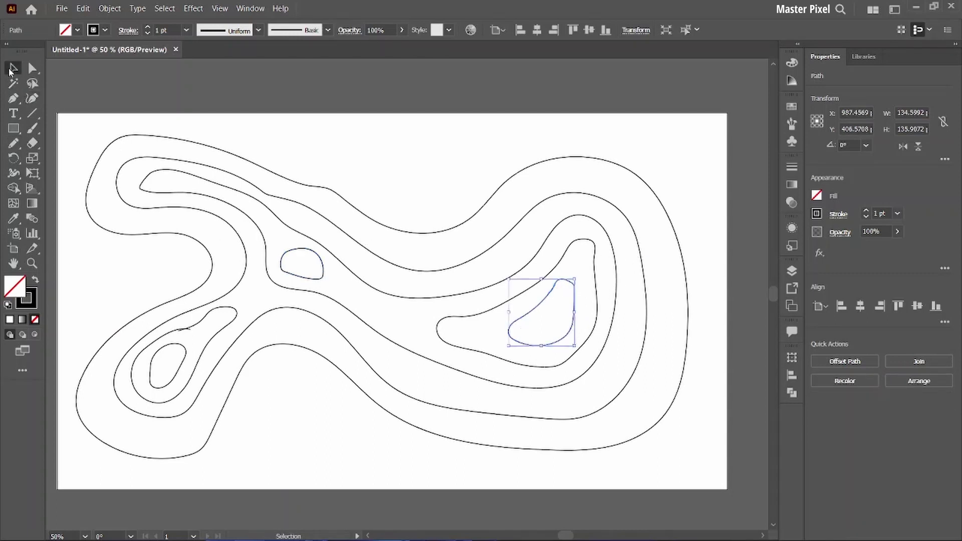
{"action": "mouse_move", "coordinate": [86, 89]}
{"action": "left_mouse_down"}
{"action": "mouse_move", "coordinate": [676, 478]}
{"action": "mouse_move", "coordinate": [687, 461]}
{"action": "left_mouse_up"}
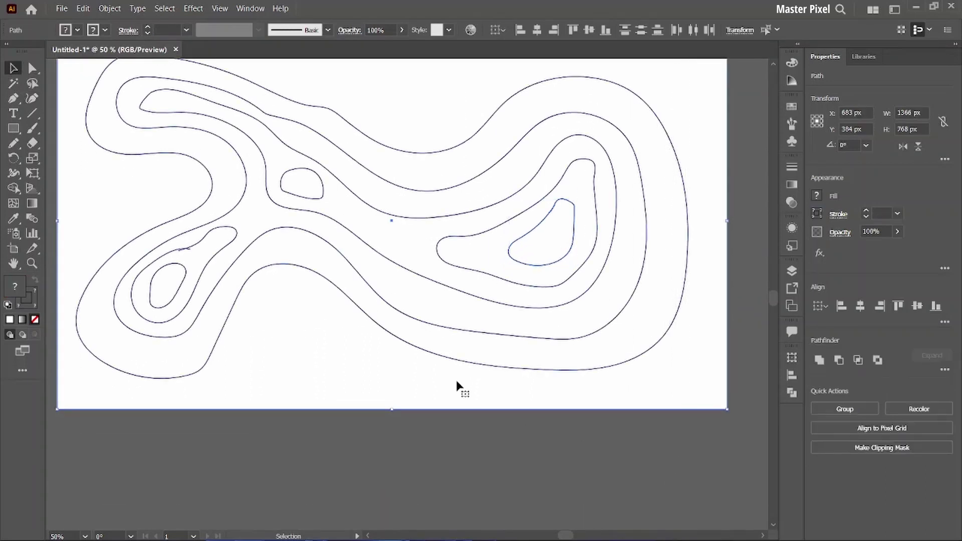
{"action": "scroll", "coordinate": [412, 360], "scroll_direction": "up", "scroll_amount": 2}
{"action": "scroll", "coordinate": [396, 353], "scroll_direction": "up", "scroll_amount": 1}
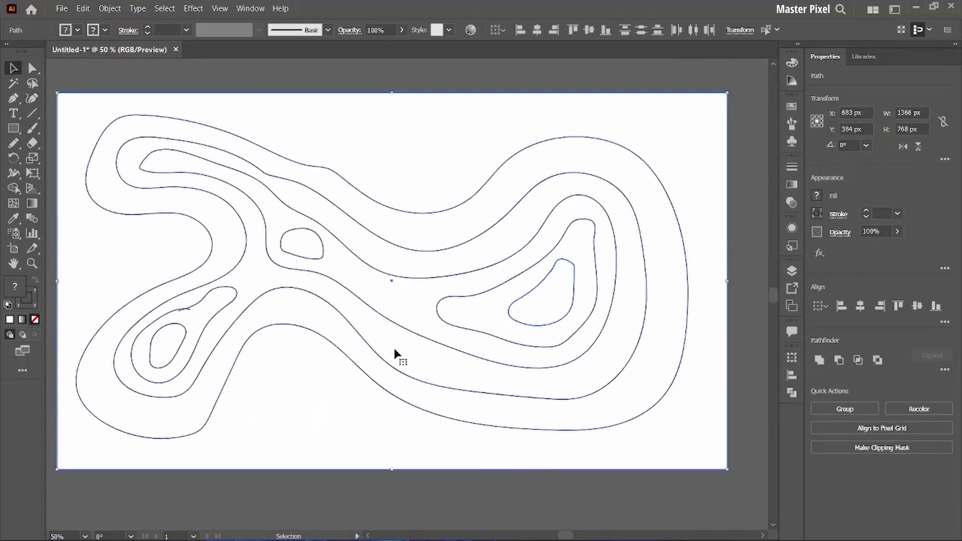
{"action": "left_click", "coordinate": [790, 395]}
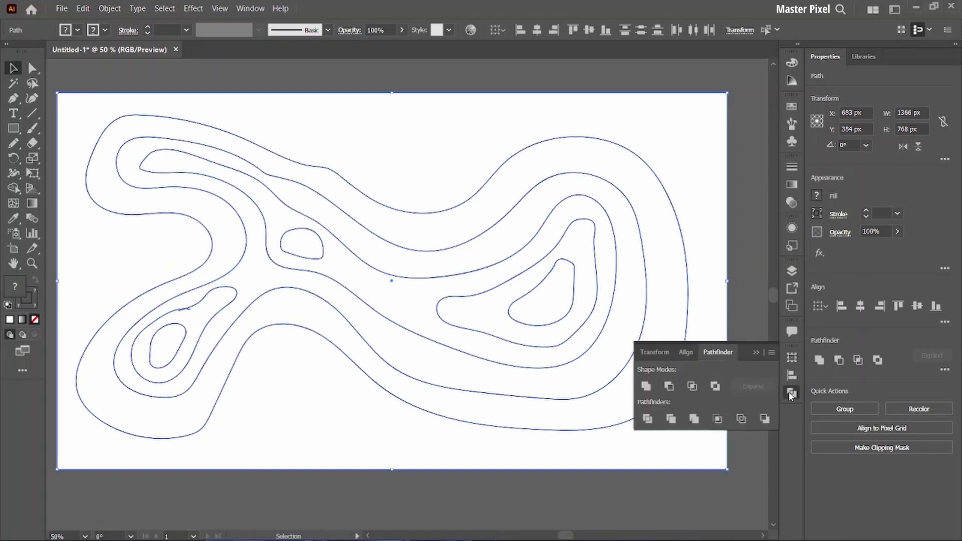
{"action": "left_click", "coordinate": [647, 419]}
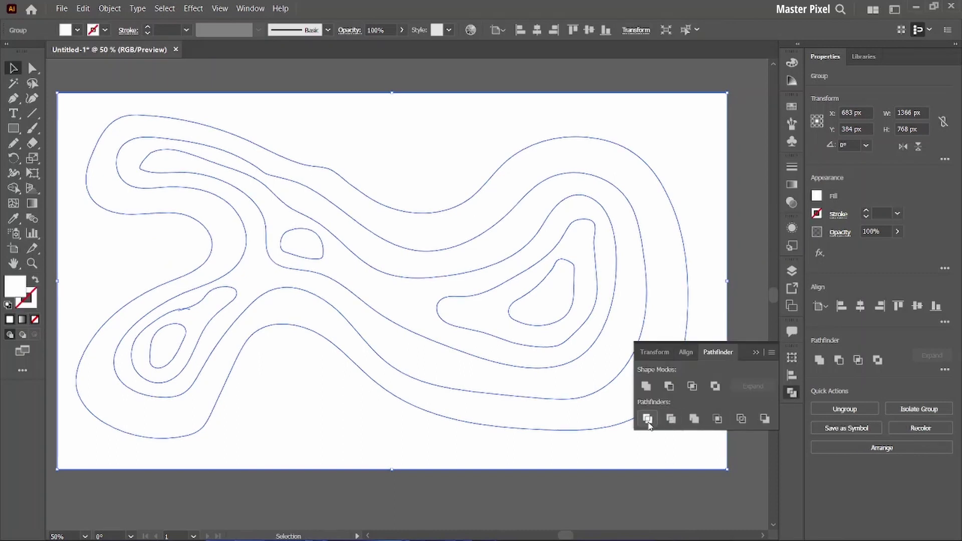
{"action": "left_click", "coordinate": [653, 492]}
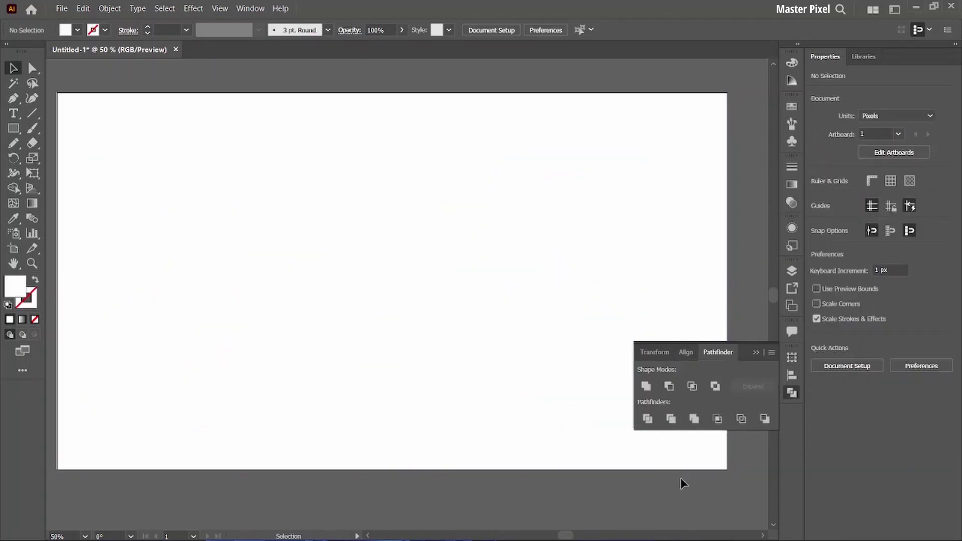
{"action": "left_click", "coordinate": [759, 352]}
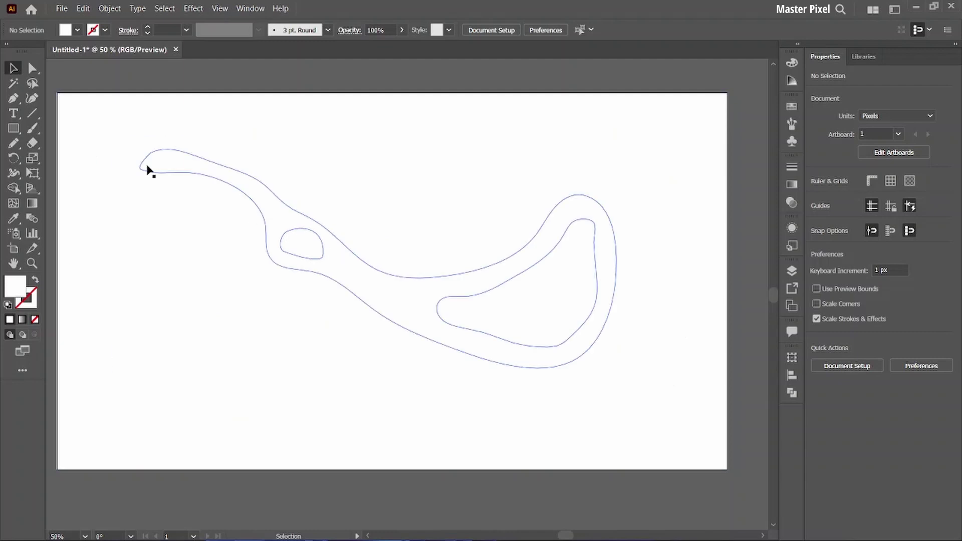
Step: Ungroup the divided contour group into individual shapes
{"action": "left_click", "coordinate": [110, 141]}
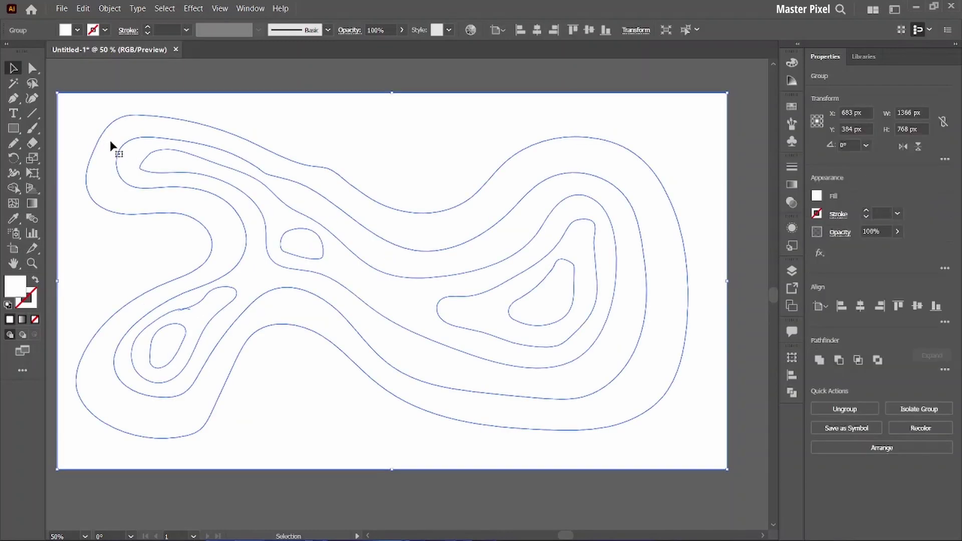
{"action": "right_click", "coordinate": [337, 244]}
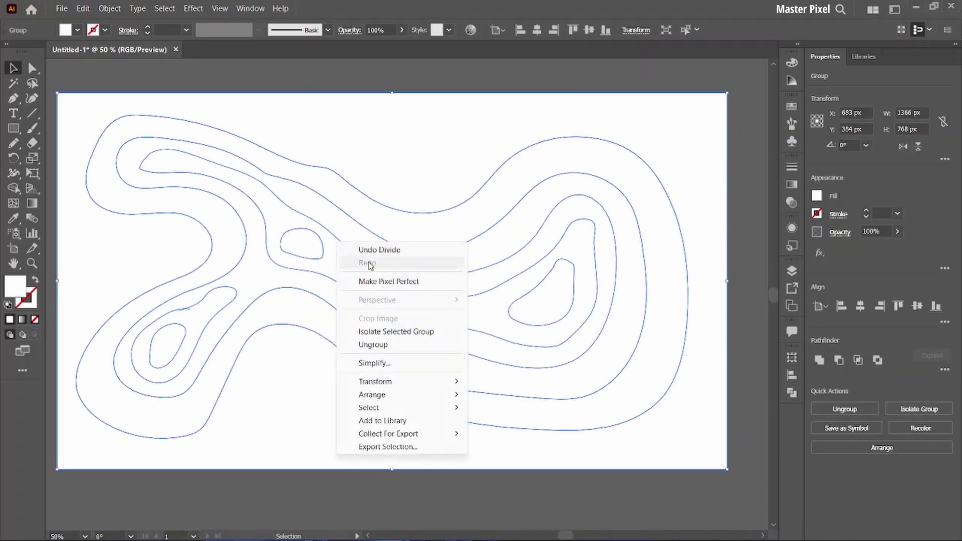
{"action": "left_click", "coordinate": [373, 345]}
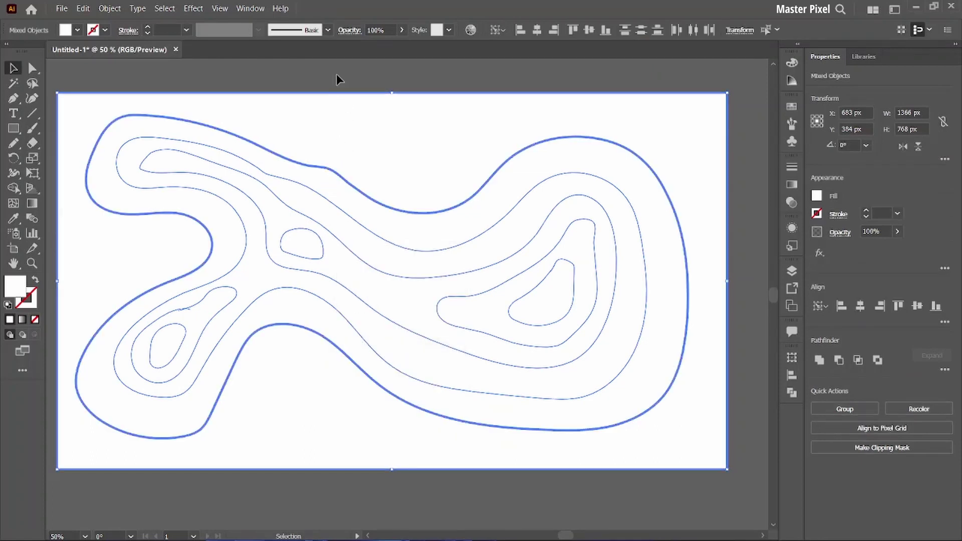
Step: Fill the outermost contour ring with light lavender
{"action": "left_click", "coordinate": [103, 152]}
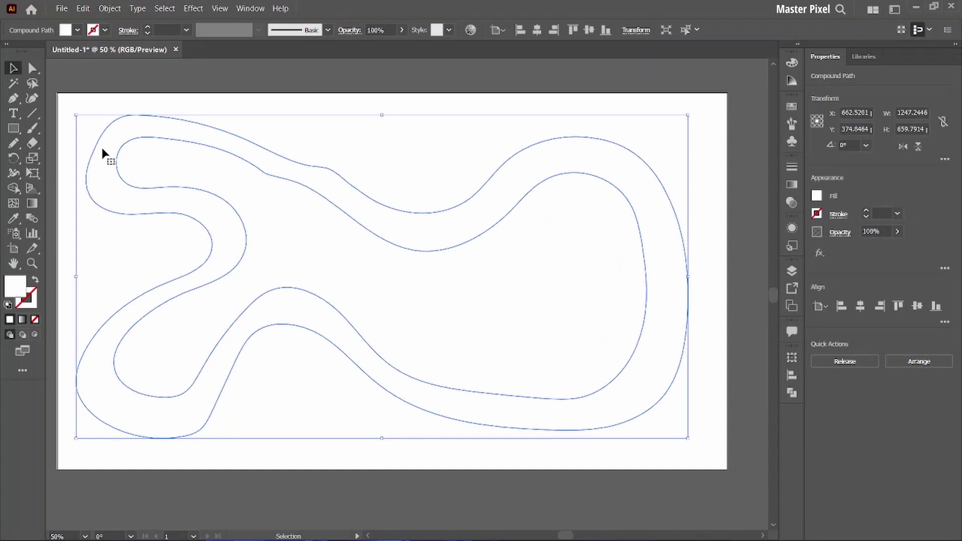
{"action": "left_click", "coordinate": [791, 63]}
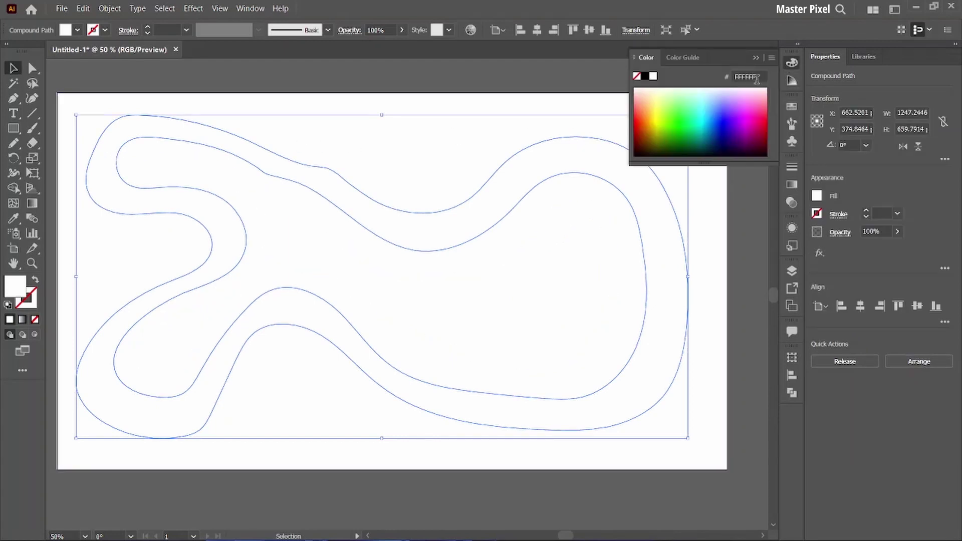
{"action": "left_click", "coordinate": [731, 132]}
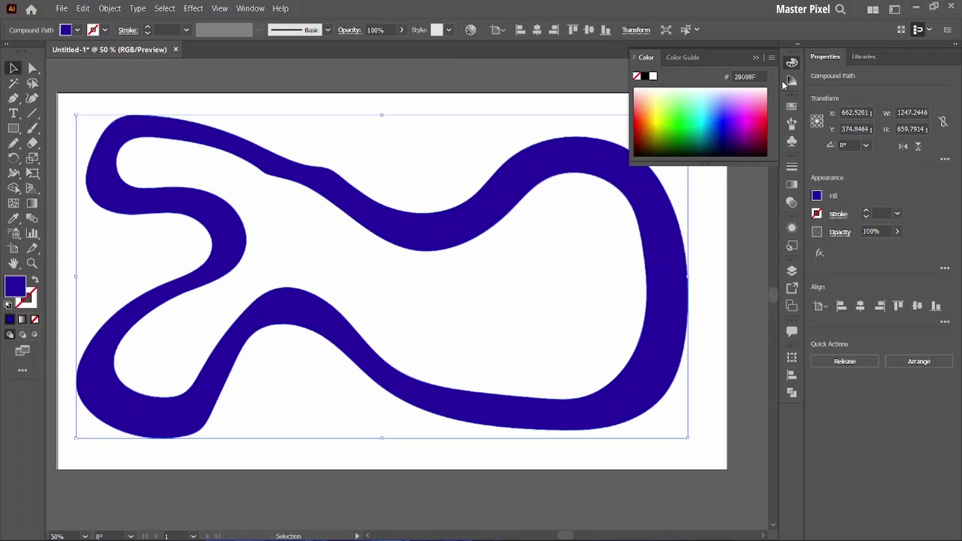
{"action": "left_click", "coordinate": [792, 81]}
{"action": "left_click", "coordinate": [759, 110]}
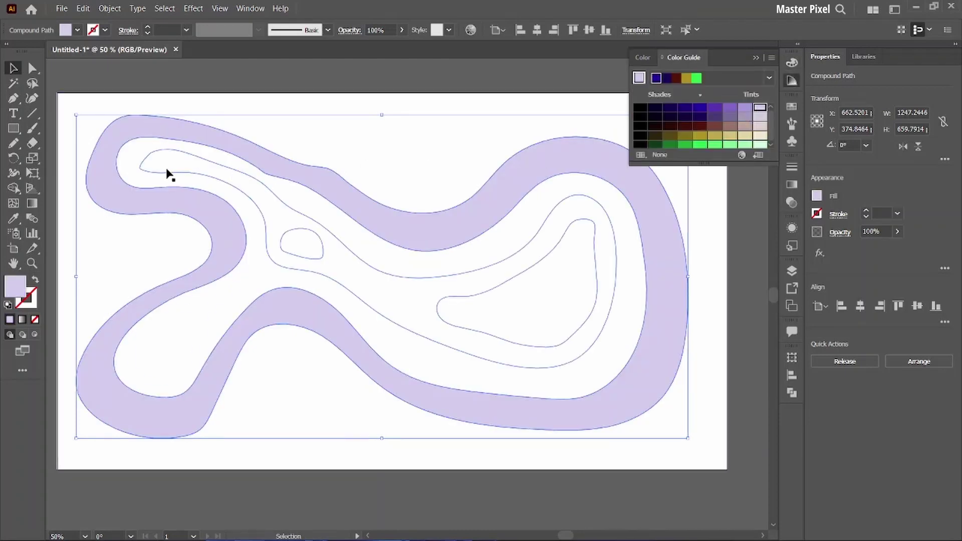
Step: Fill the second ring with medium lavender and the third with medium purple
{"action": "left_click", "coordinate": [137, 163]}
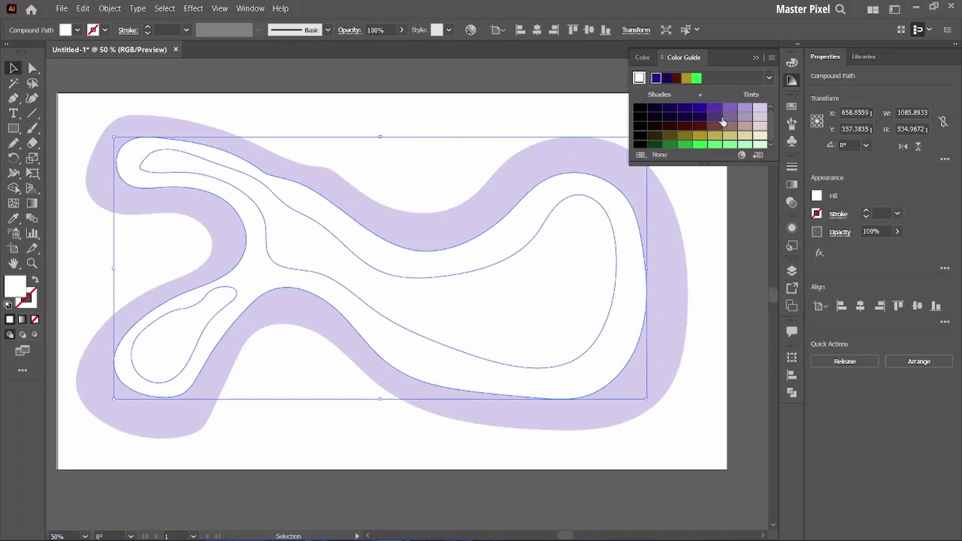
{"action": "left_click", "coordinate": [745, 110]}
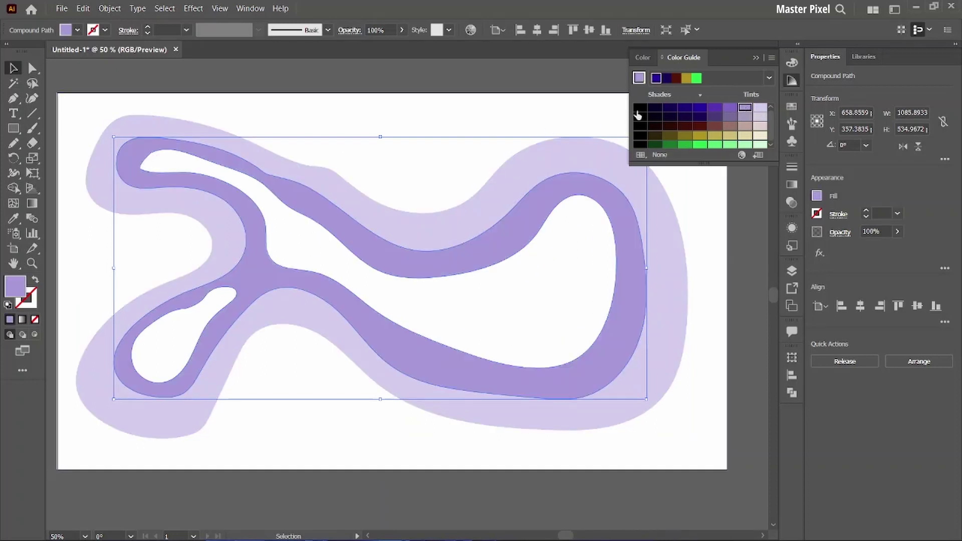
{"action": "left_click", "coordinate": [185, 163]}
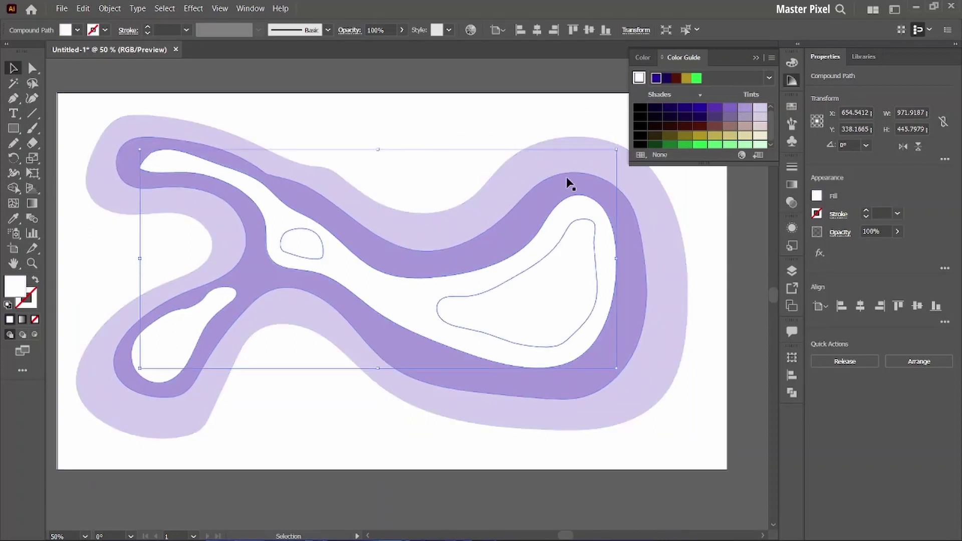
{"action": "left_click", "coordinate": [729, 108]}
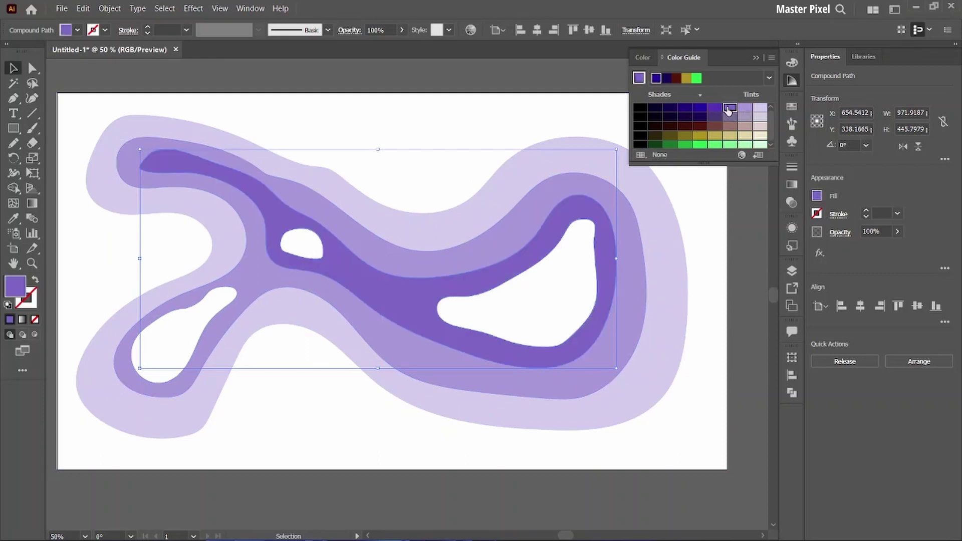
Step: Fill the lower-left shape purple, and the small centre and lower-left holes dark purple
{"action": "left_click", "coordinate": [195, 318]}
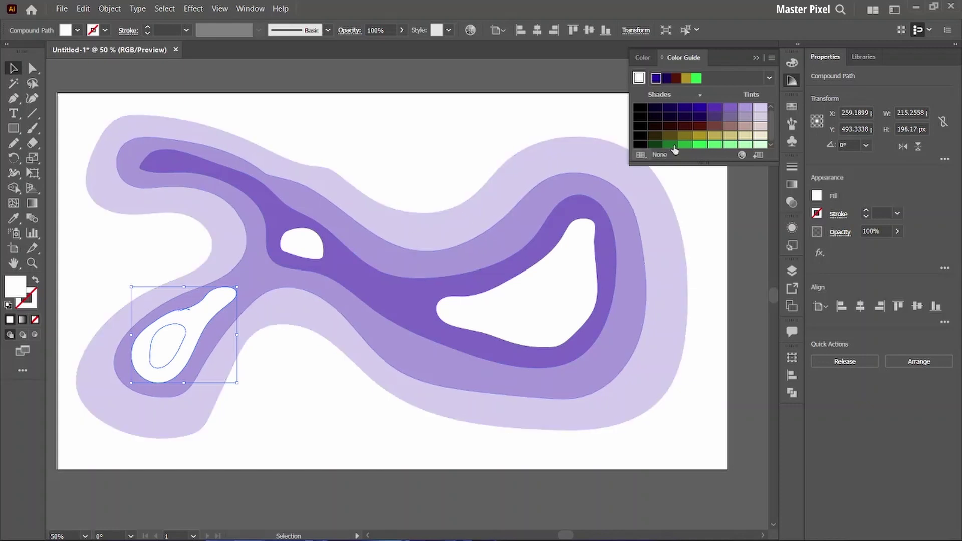
{"action": "left_click", "coordinate": [727, 108]}
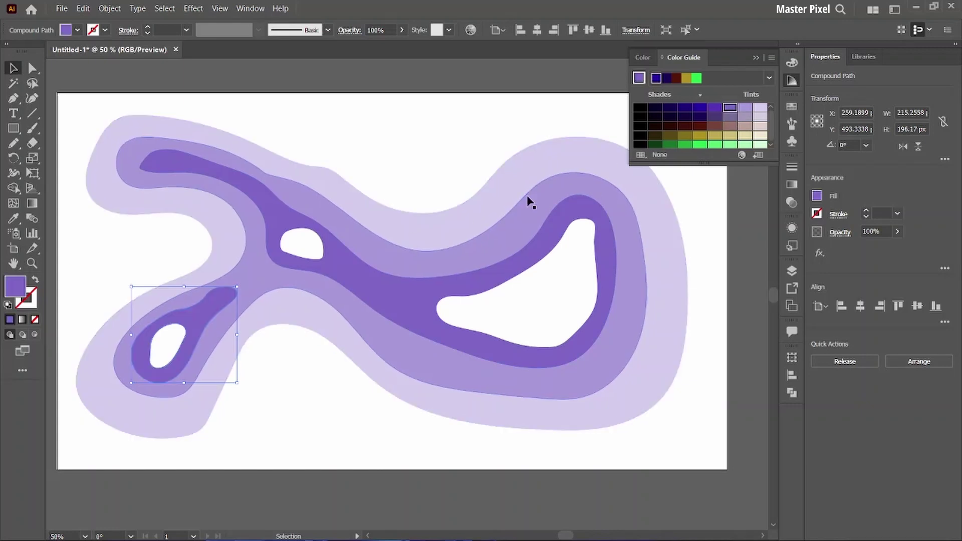
{"action": "left_click", "coordinate": [300, 249]}
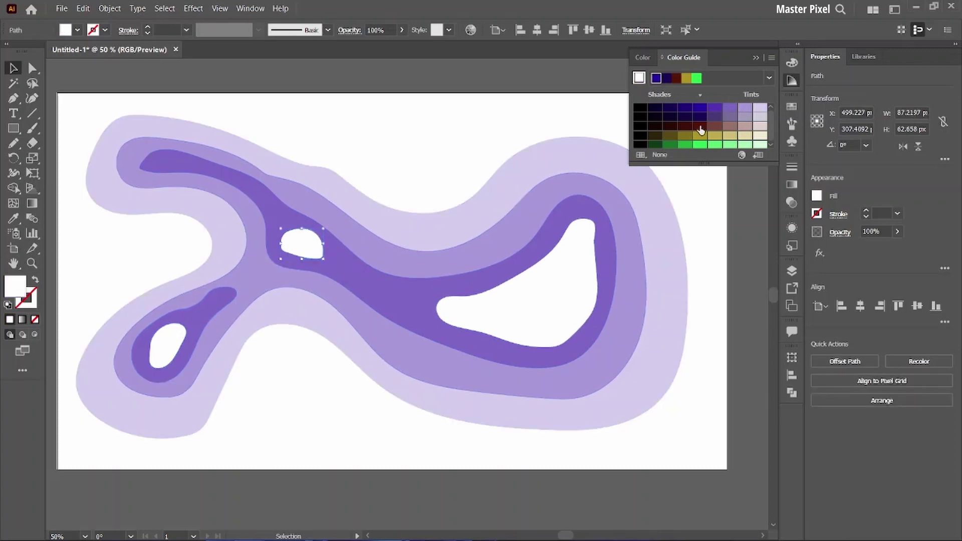
{"action": "left_click", "coordinate": [714, 111]}
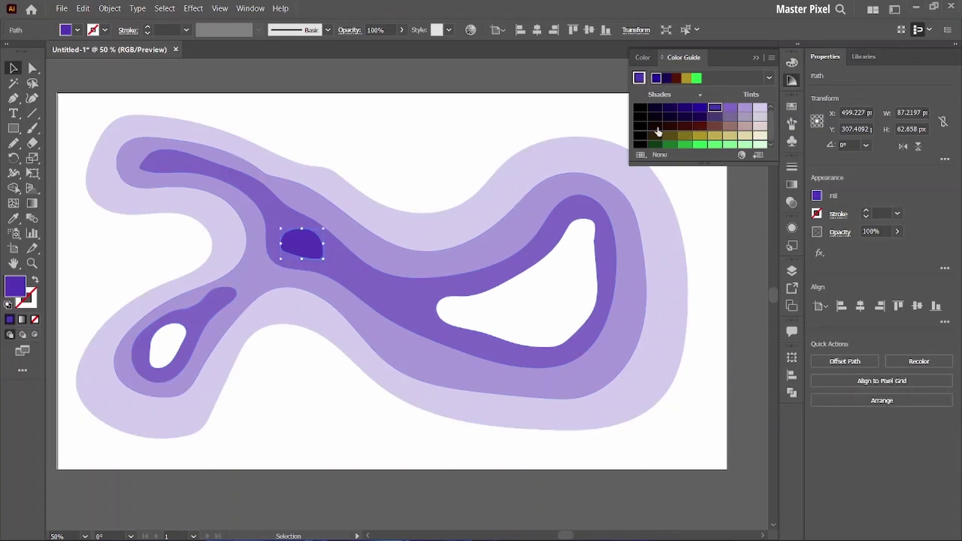
{"action": "left_click", "coordinate": [168, 340]}
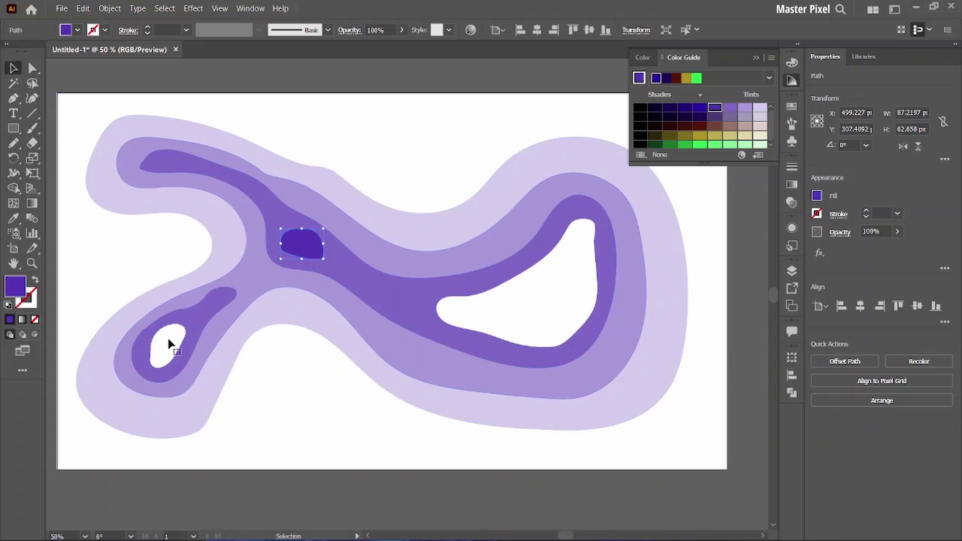
{"action": "left_click", "coordinate": [713, 111]}
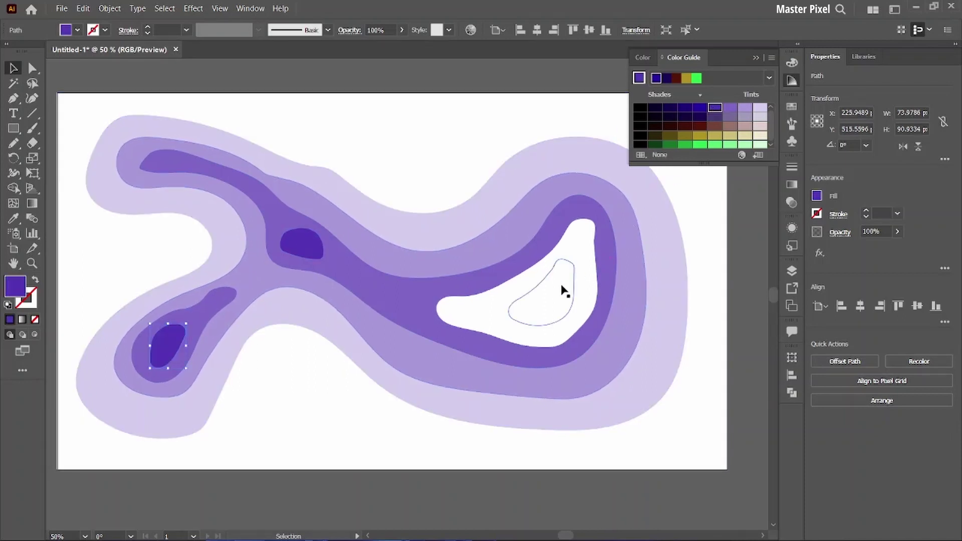
Step: Fill the right-lobe area dark purple and its innermost hole the darkest blue-purple
{"action": "left_click", "coordinate": [505, 299]}
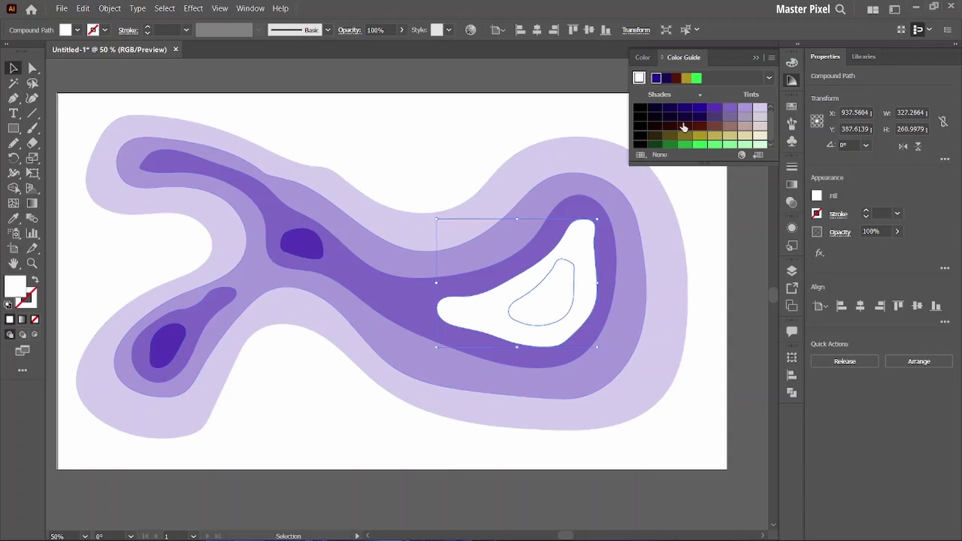
{"action": "left_click", "coordinate": [716, 109]}
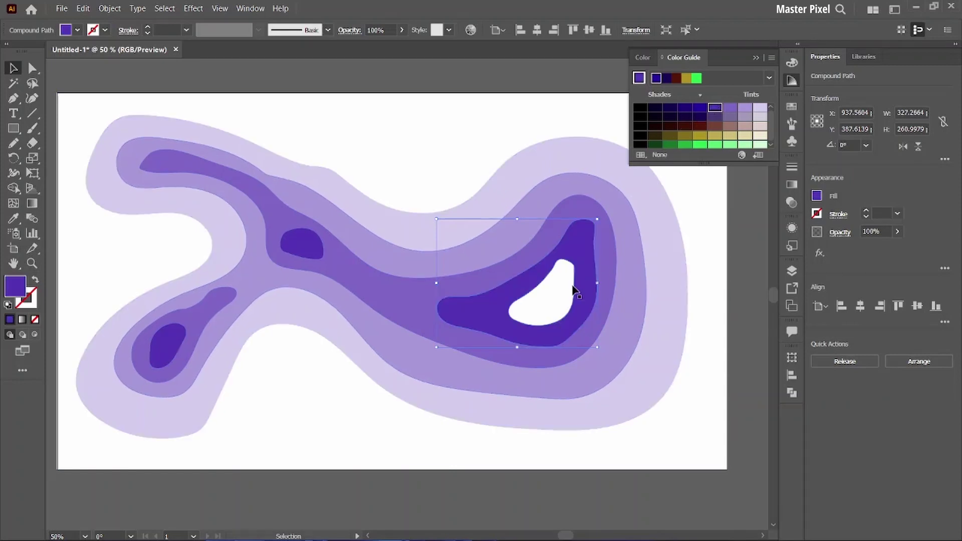
{"action": "left_click", "coordinate": [562, 296]}
{"action": "left_click", "coordinate": [699, 111]}
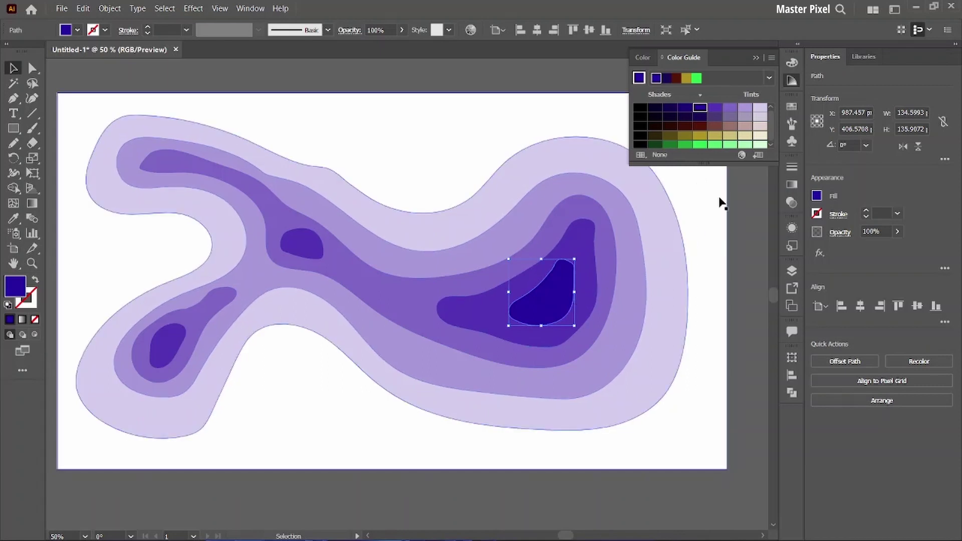
{"action": "left_click", "coordinate": [756, 58]}
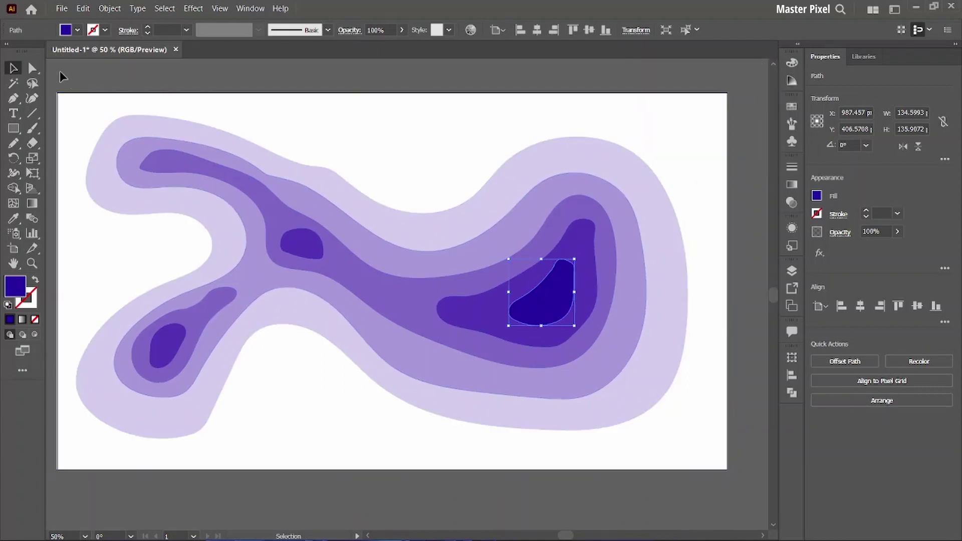
Step: Give all the contour artwork a Multiply drop shadow: 75% opacity, X 13 px, Y 8 px, blur 7 px
{"action": "left_click_drag", "start_coordinate": [60, 75], "coordinate": [727, 523]}
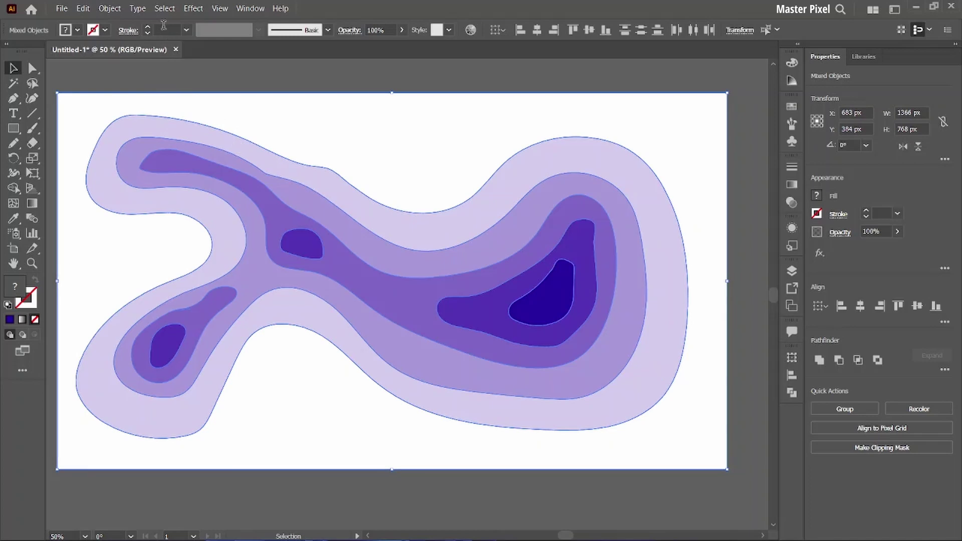
{"action": "left_click", "coordinate": [193, 9]}
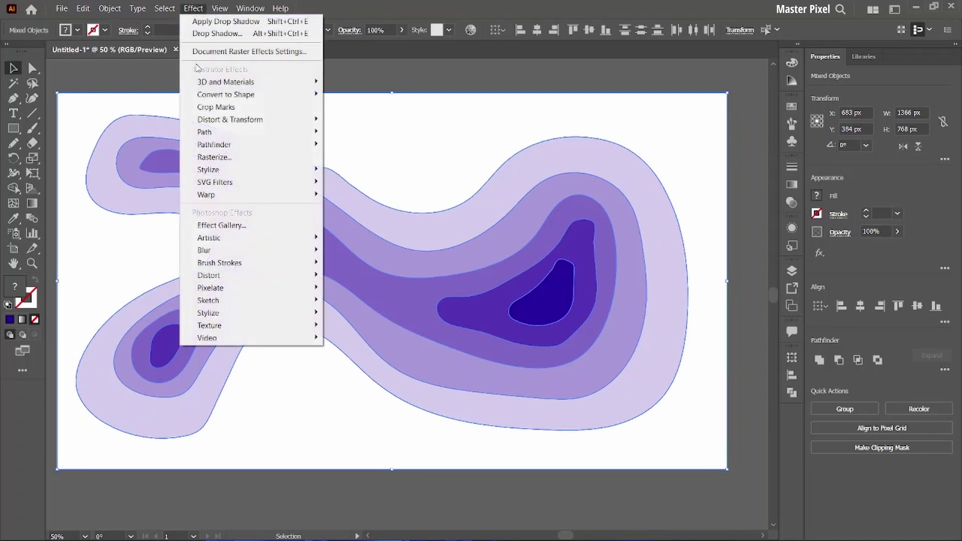
{"action": "mouse_move", "coordinate": [208, 169]}
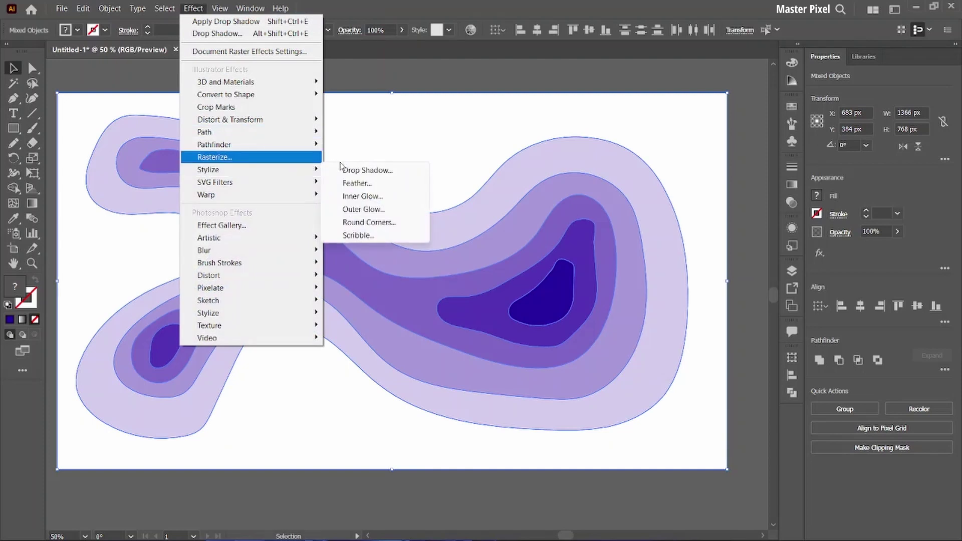
{"action": "left_click", "coordinate": [353, 170]}
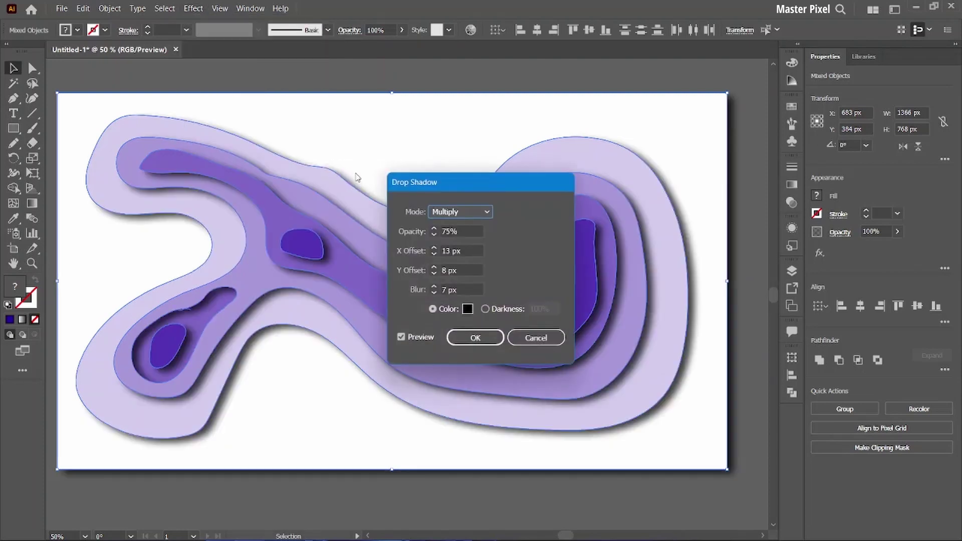
{"action": "double_click", "coordinate": [453, 231]}
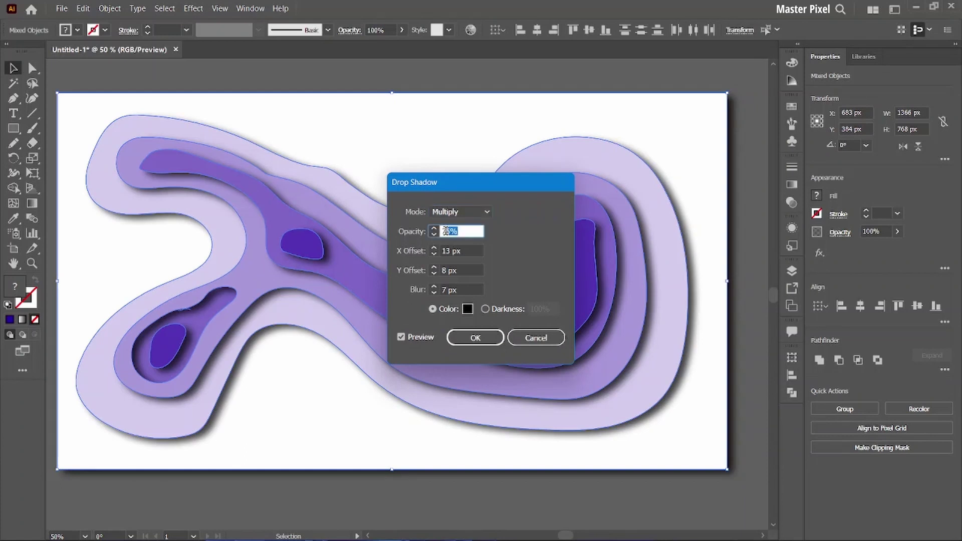
{"action": "key", "text": "Tab"}
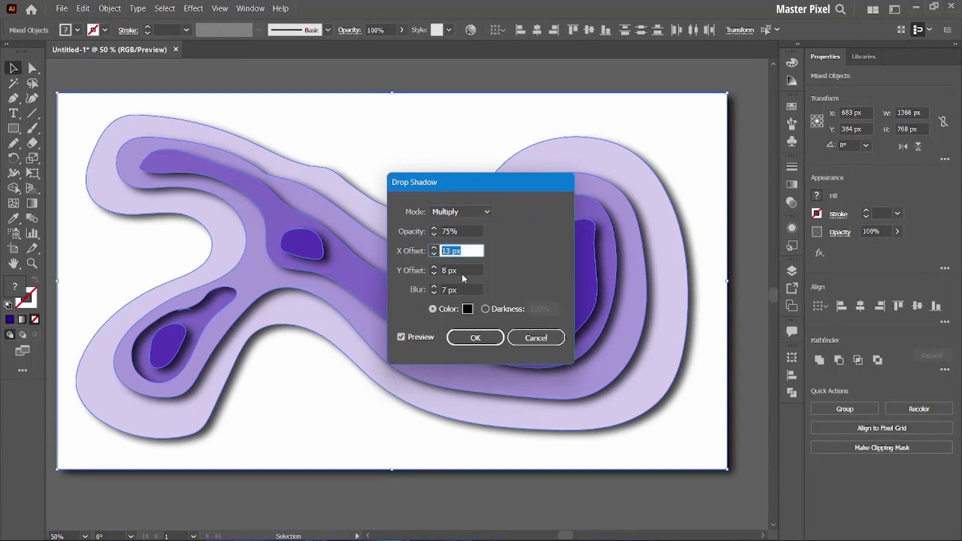
{"action": "key", "text": "Tab"}
{"action": "key", "text": "Tab"}
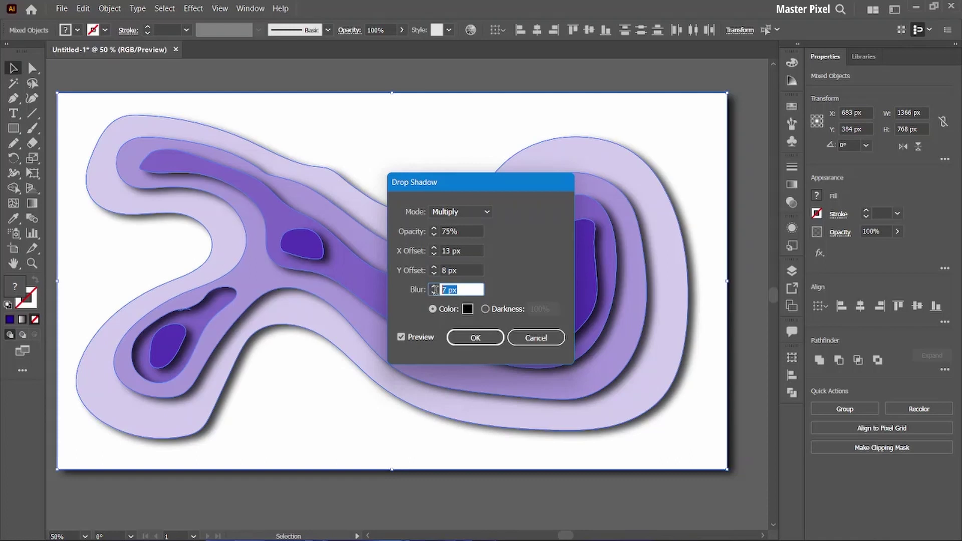
{"action": "left_click", "coordinate": [470, 338]}
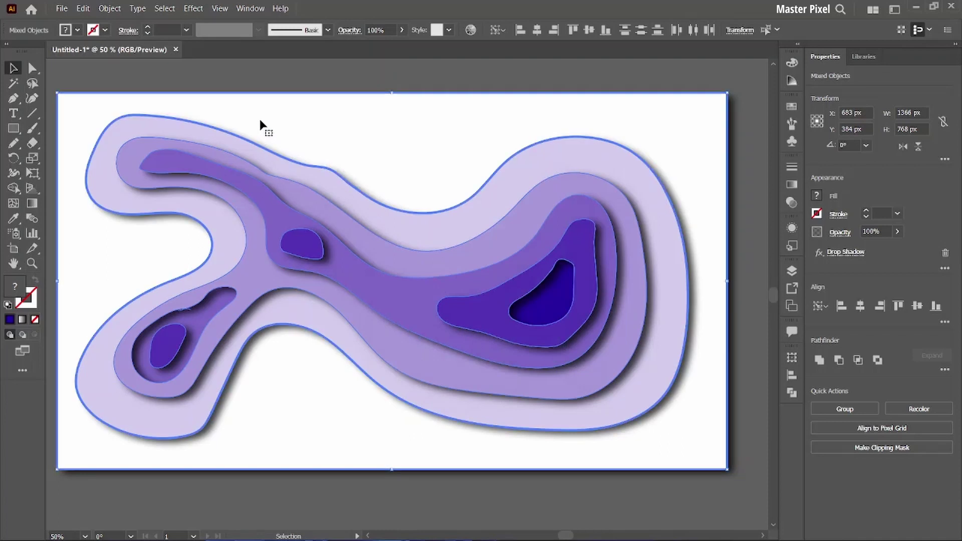
{"action": "left_click", "coordinate": [272, 77]}
Step: Send the white background and then the outer lavender ring to the back
{"action": "left_click", "coordinate": [268, 103]}
{"action": "right_click", "coordinate": [269, 103]}
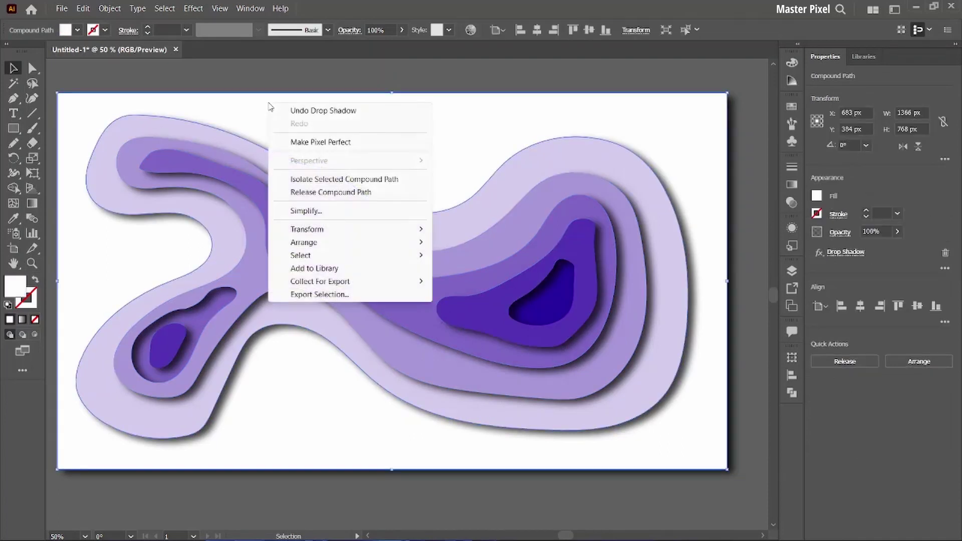
{"action": "left_click", "coordinate": [473, 281]}
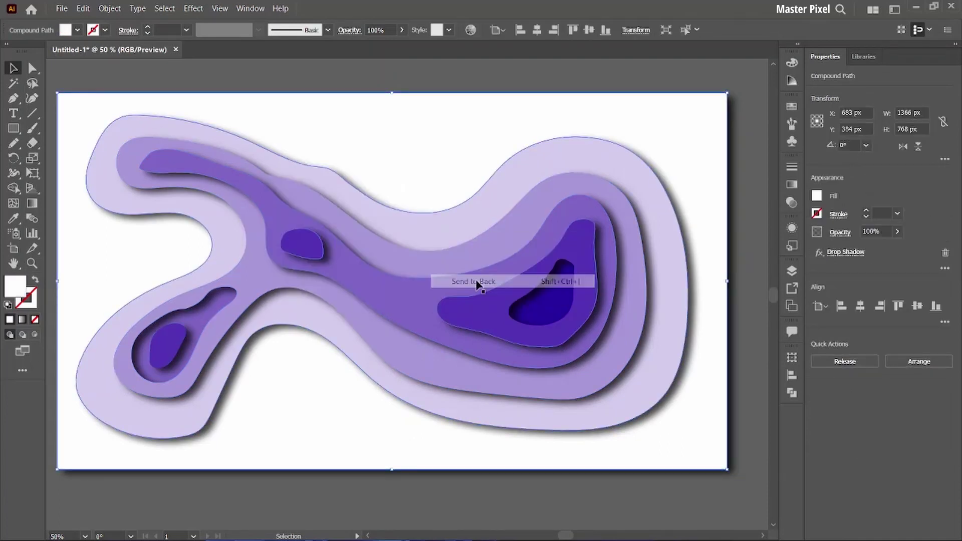
{"action": "left_click", "coordinate": [105, 149]}
{"action": "right_click", "coordinate": [105, 147]}
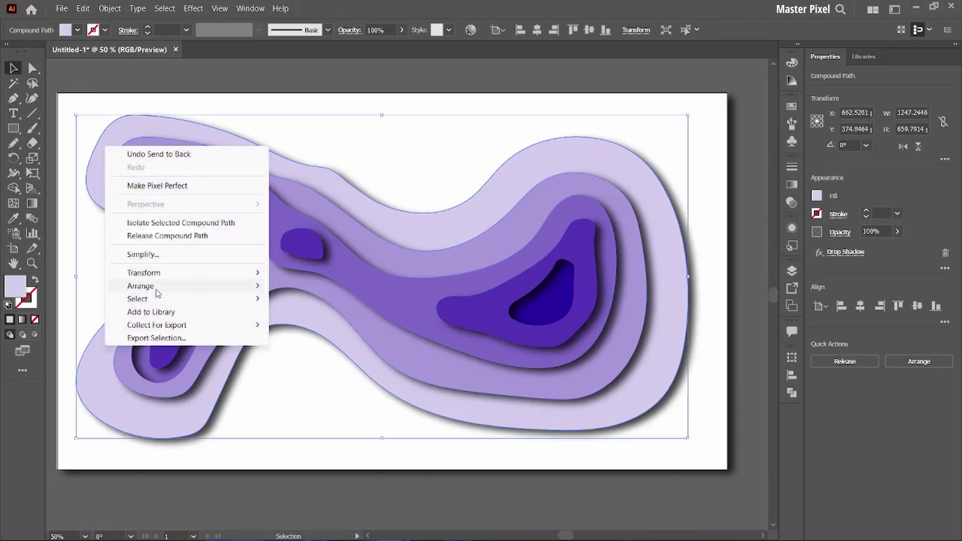
{"action": "left_click", "coordinate": [297, 329]}
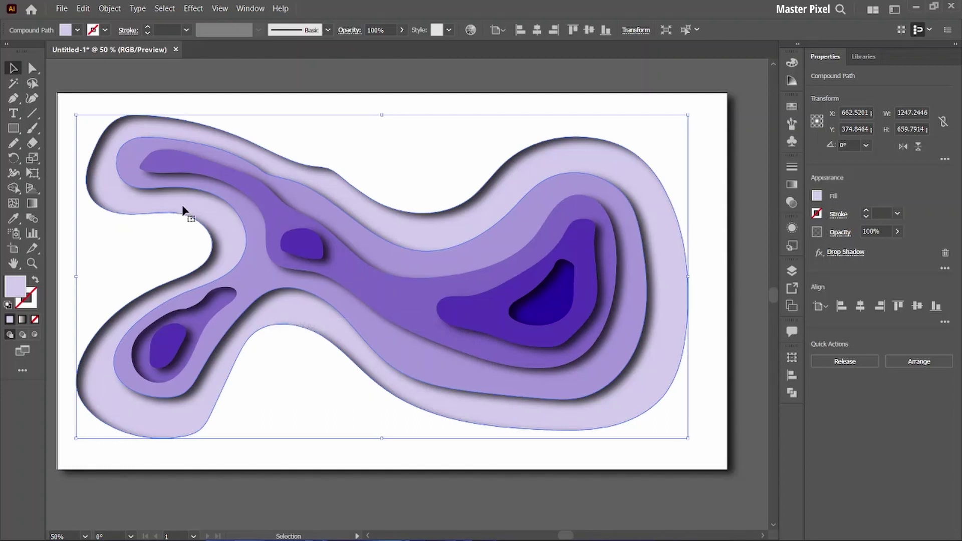
Step: Send the next two inner purple rings to the back, then select the lower-left blob
{"action": "left_click", "coordinate": [135, 169]}
{"action": "right_click", "coordinate": [134, 169]}
{"action": "mouse_move", "coordinate": [169, 305]}
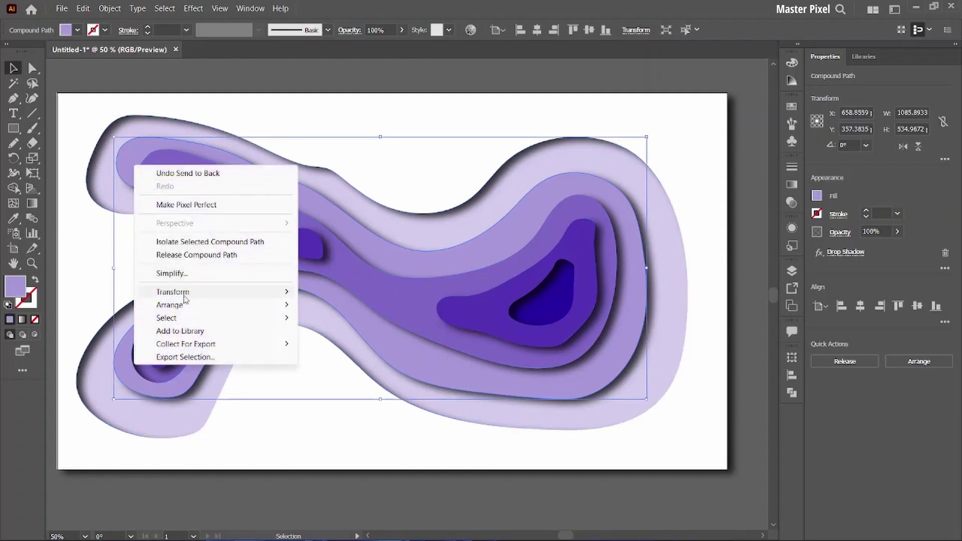
{"action": "left_click", "coordinate": [339, 344]}
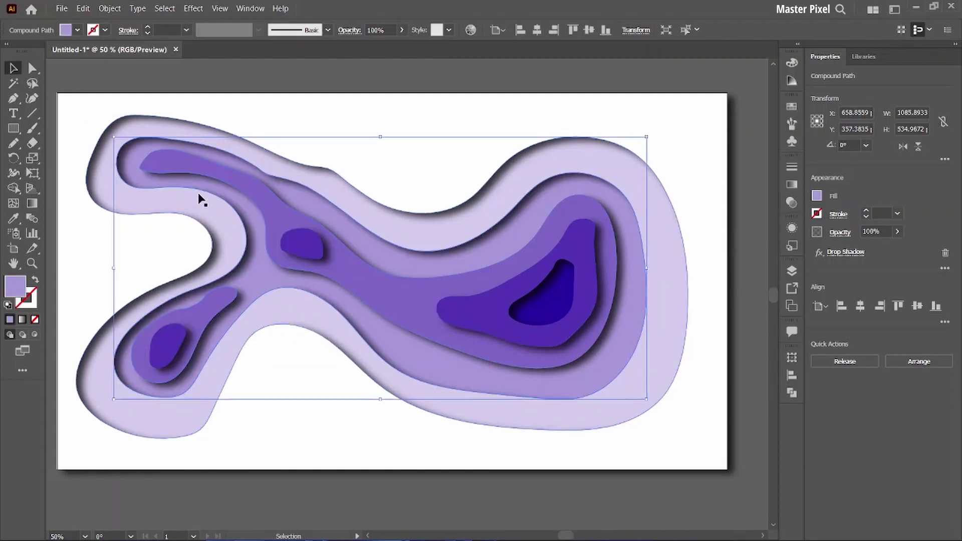
{"action": "left_click", "coordinate": [183, 172]}
{"action": "right_click", "coordinate": [183, 172]}
{"action": "mouse_move", "coordinate": [219, 308]}
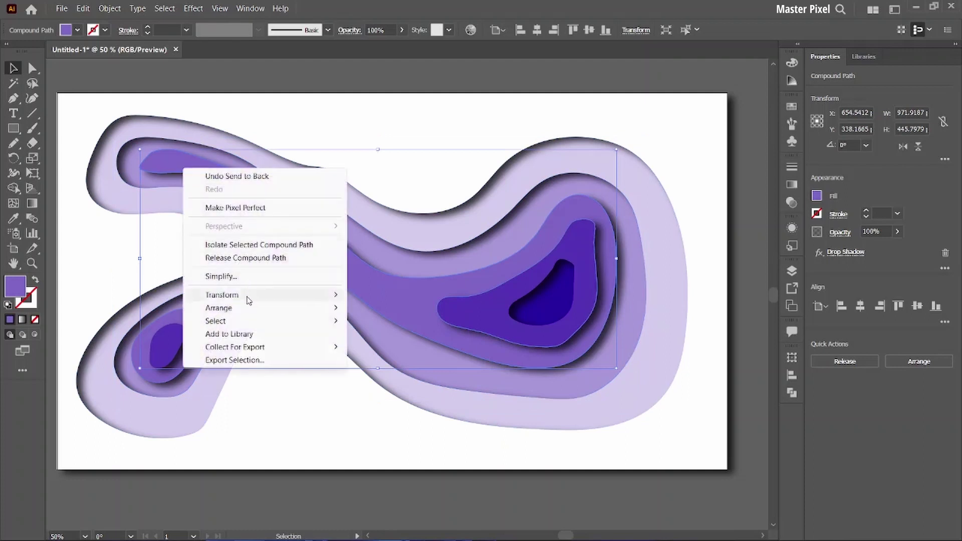
{"action": "left_click", "coordinate": [385, 346]}
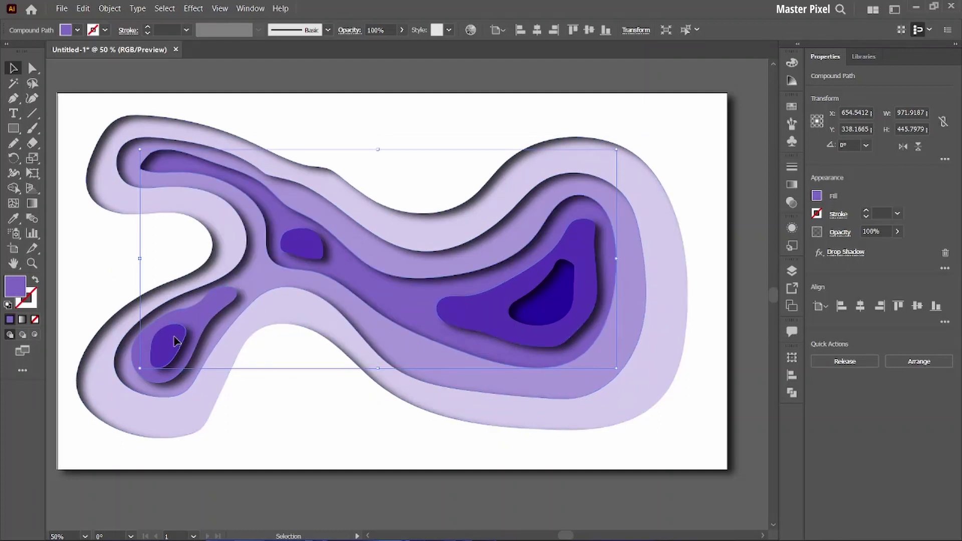
{"action": "left_click", "coordinate": [176, 342]}
{"action": "right_click", "coordinate": [194, 325]}
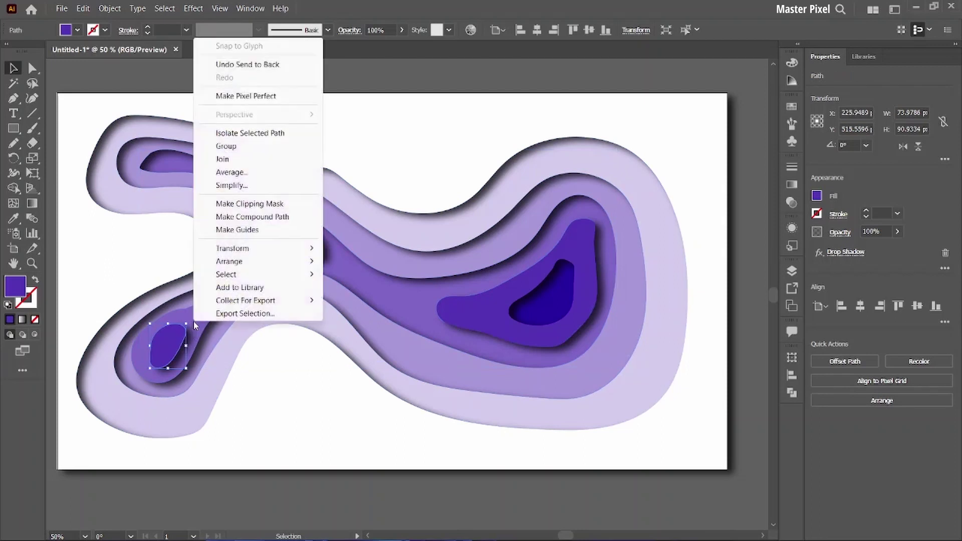
{"action": "mouse_move", "coordinate": [229, 260]}
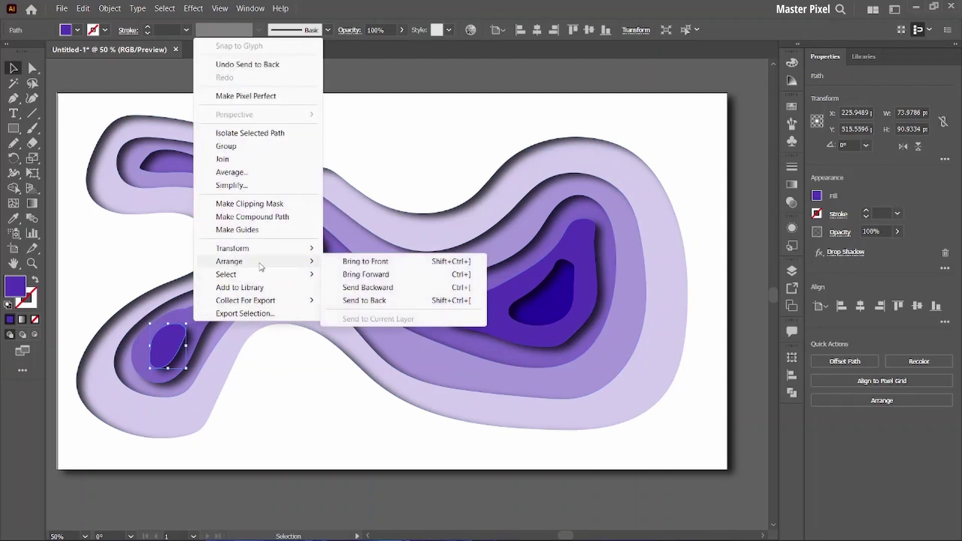
Step: Send the lower-left blob, its surrounding ring and the middle blob to the back
{"action": "left_click", "coordinate": [356, 300]}
{"action": "left_click", "coordinate": [208, 318]}
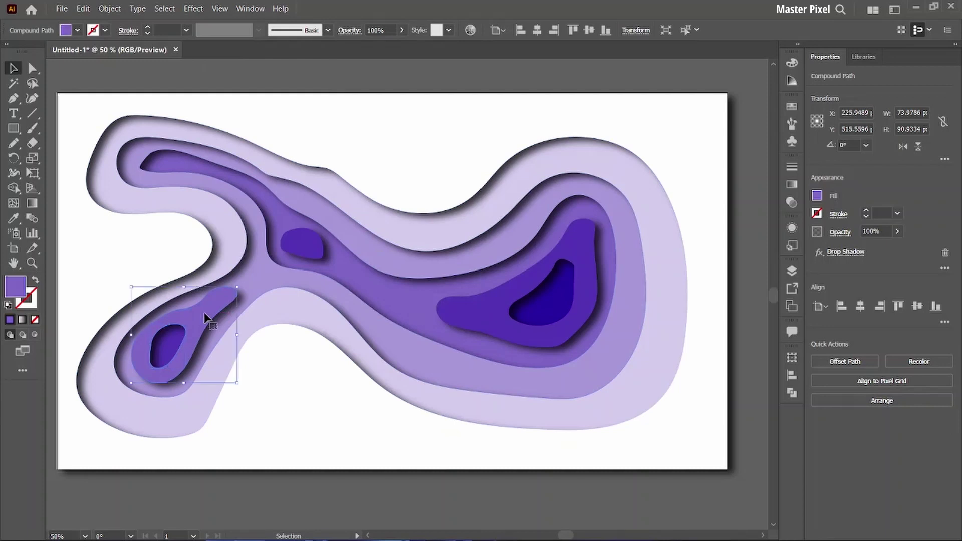
{"action": "right_click", "coordinate": [206, 317]}
{"action": "mouse_move", "coordinate": [241, 452]}
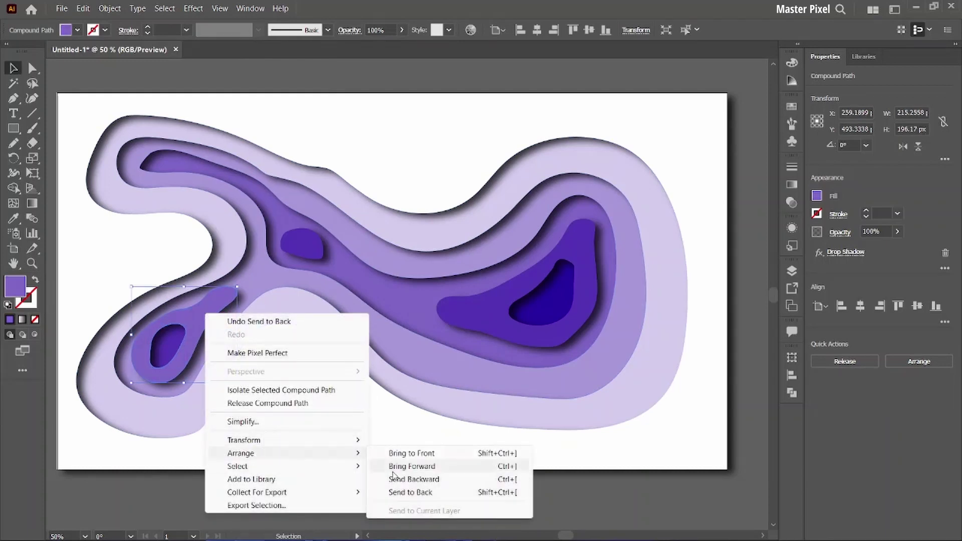
{"action": "left_click", "coordinate": [414, 498]}
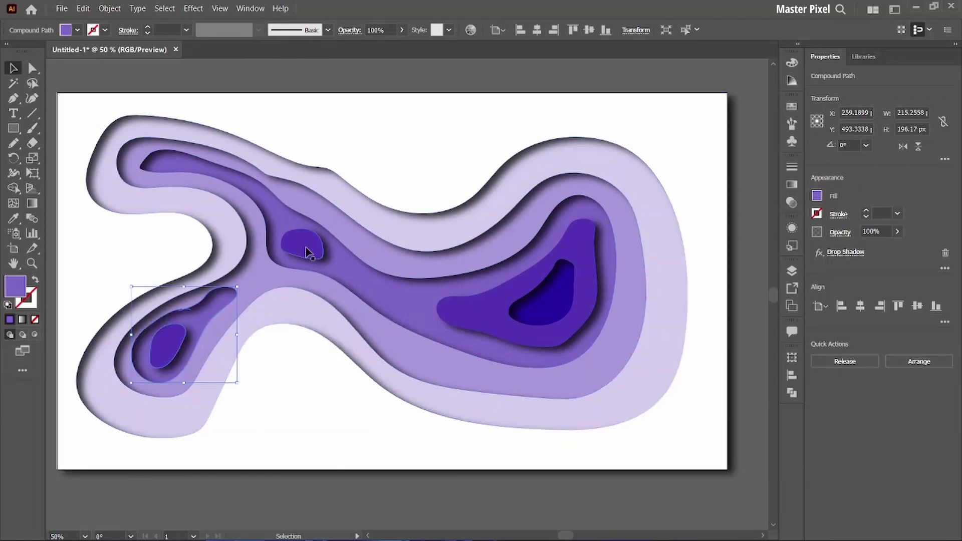
{"action": "left_click", "coordinate": [304, 246]}
{"action": "right_click", "coordinate": [303, 245]}
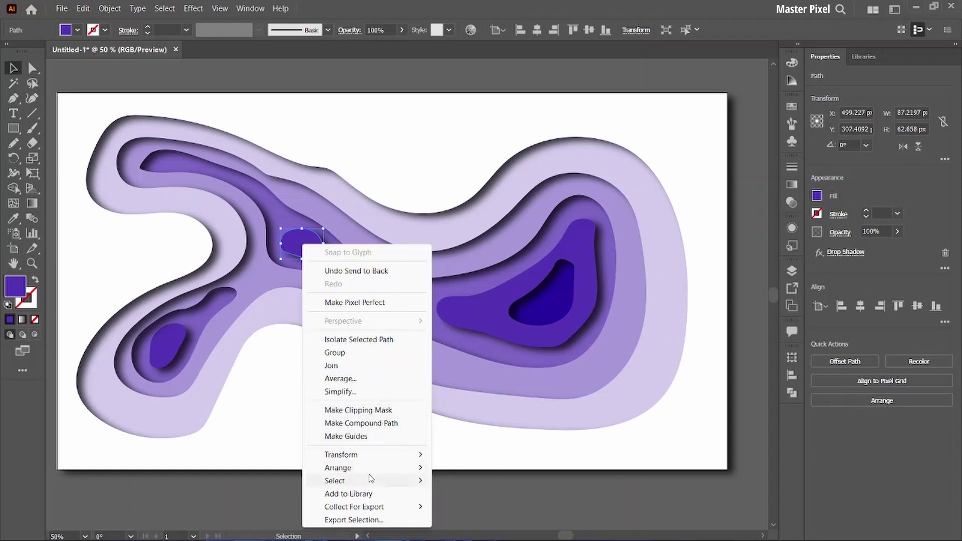
{"action": "mouse_move", "coordinate": [337, 468]}
{"action": "left_click", "coordinate": [461, 507]}
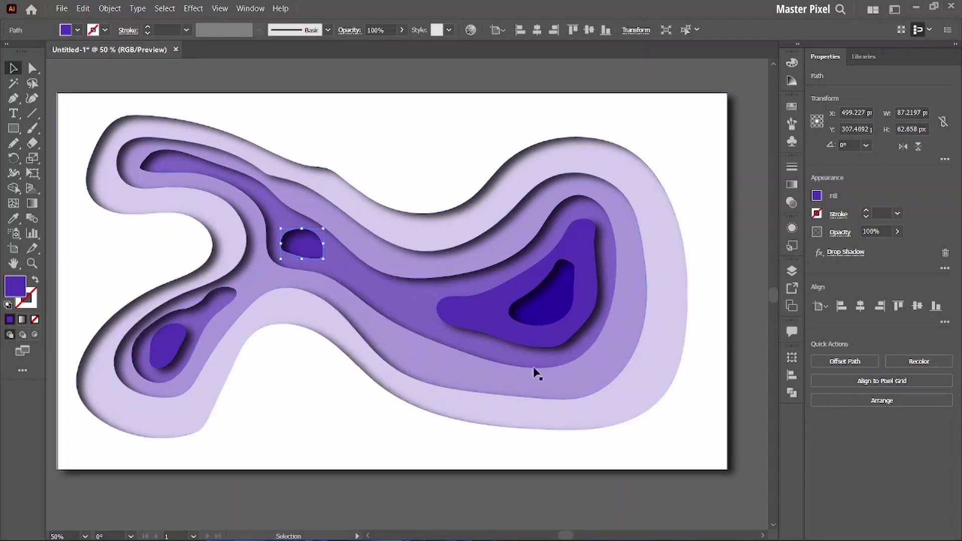
Step: Send the right inner ring and darkest right blob to the back, then select all the artwork
{"action": "left_click", "coordinate": [483, 317]}
{"action": "right_click", "coordinate": [482, 315]}
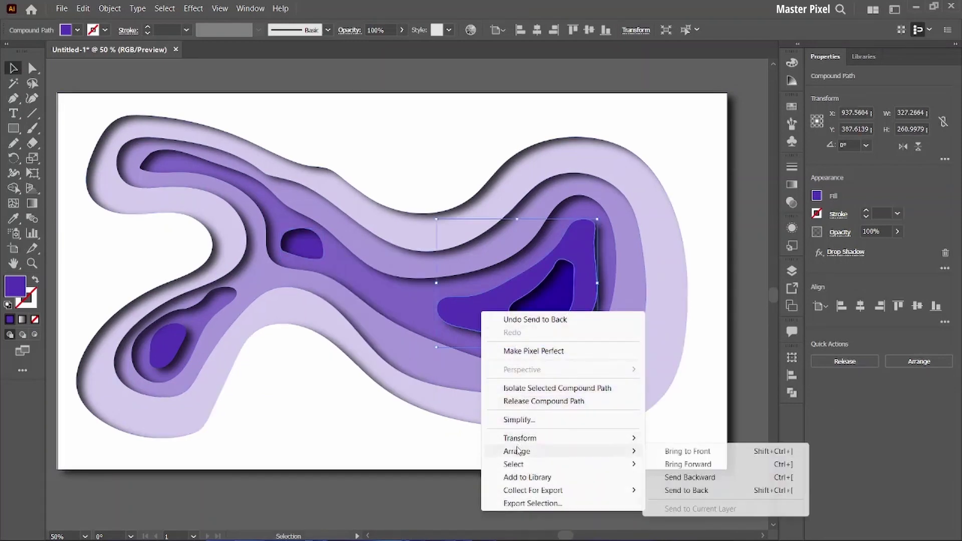
{"action": "left_click", "coordinate": [674, 492]}
{"action": "left_click", "coordinate": [549, 299]}
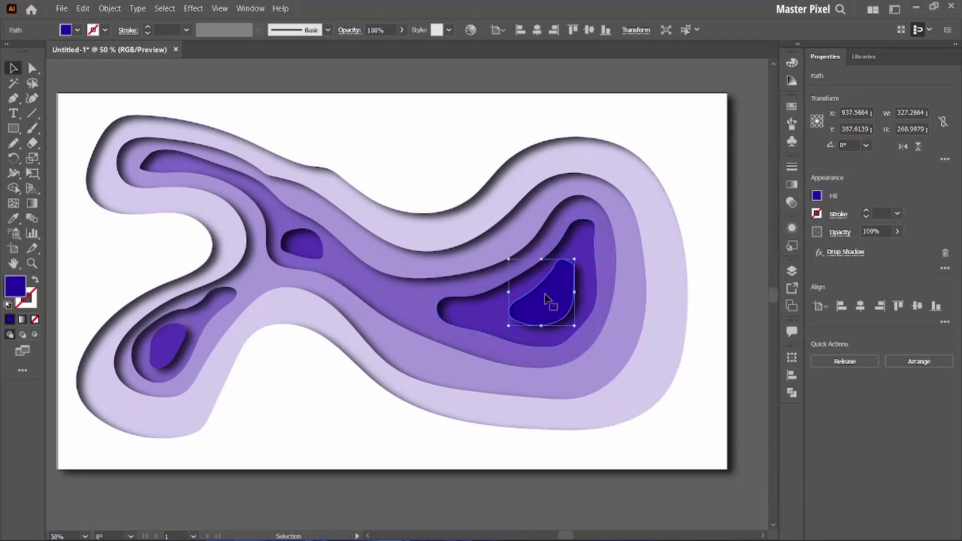
{"action": "right_click", "coordinate": [546, 294]}
{"action": "mouse_move", "coordinate": [580, 234]}
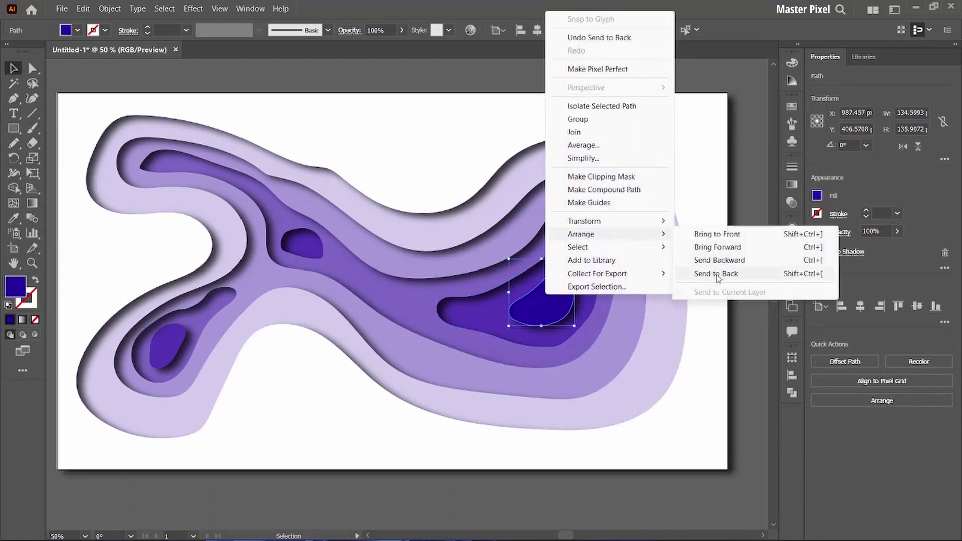
{"action": "left_click", "coordinate": [717, 275]}
{"action": "left_click", "coordinate": [398, 153]}
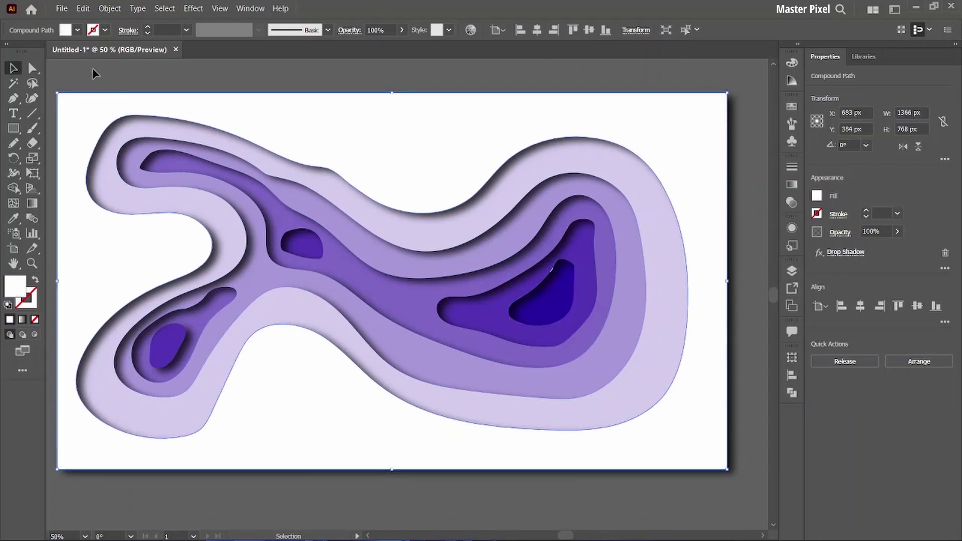
{"action": "left_click_drag", "start_coordinate": [92, 69], "coordinate": [643, 510]}
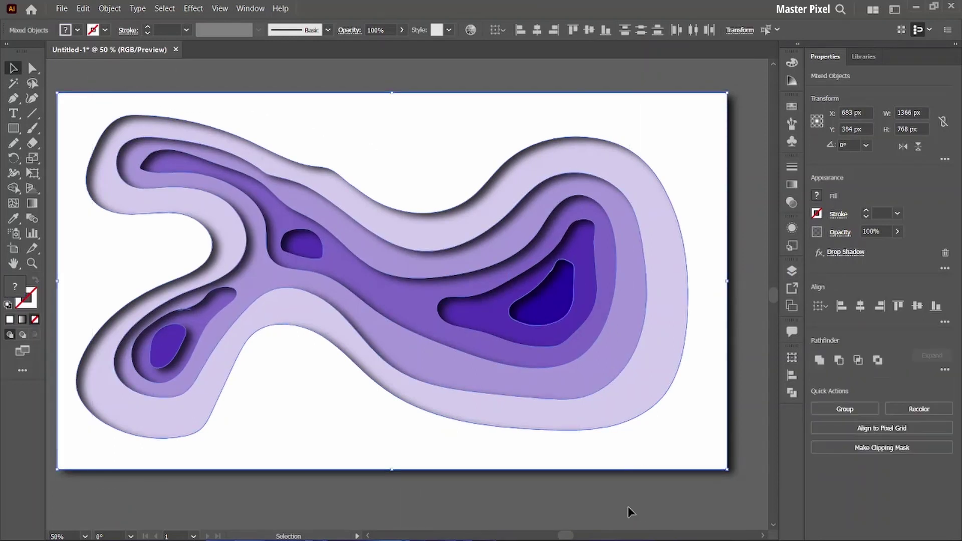